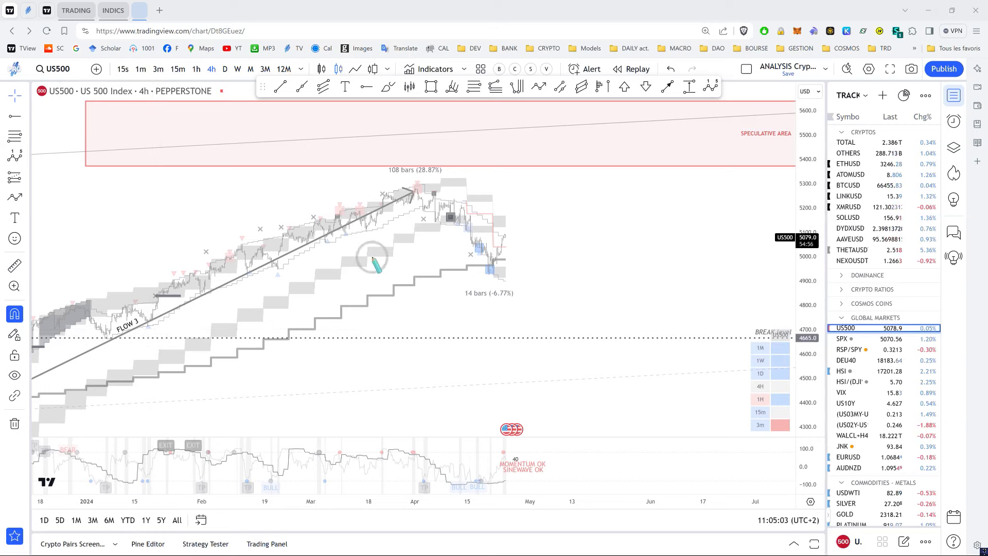
- Draw a temporary arrow across the 4-hour US500 uptrend and undo it
drag(155, 333, 303, 265)
scroll(288, 292, down, 5)
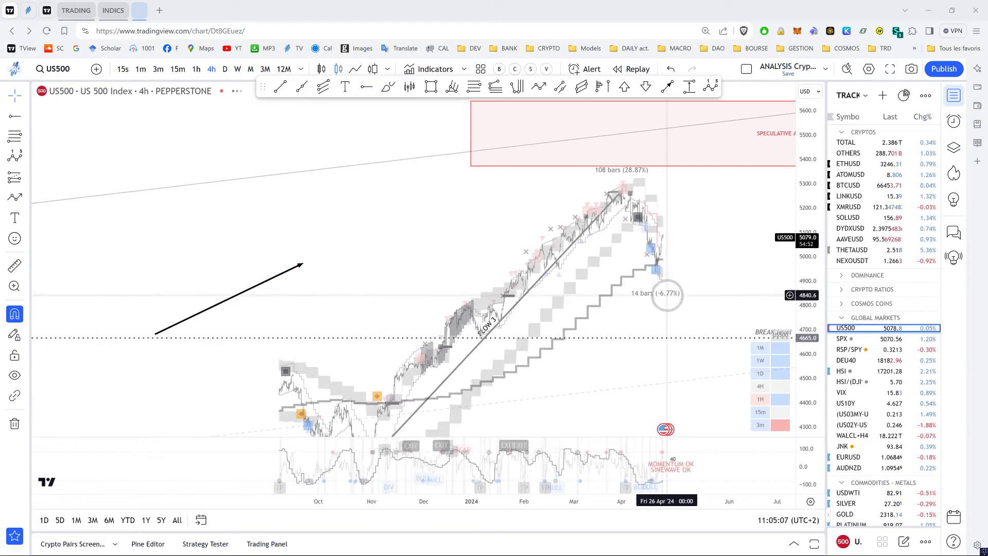
key(ctrl+z)
scroll(452, 375, down, 4)
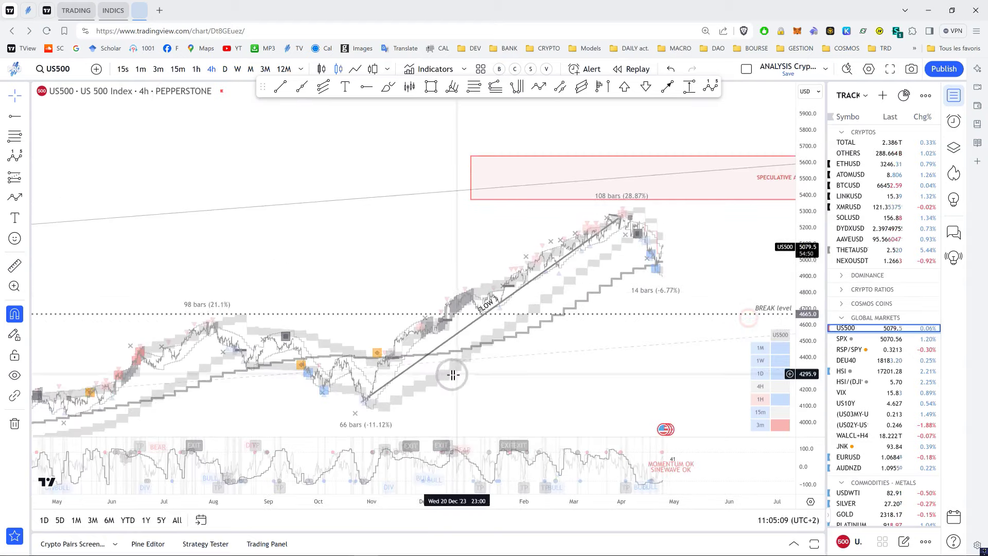
- Switch US500 to the daily timeframe and examine the latest rally, the pullback and the speculative area above it
click(224, 69)
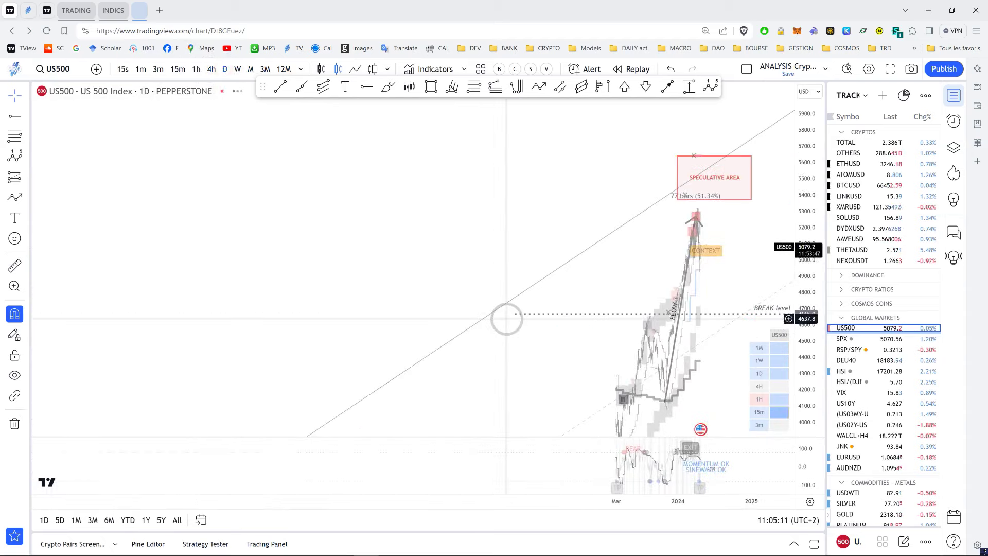
scroll(505, 319, up, 3)
drag(506, 319, 451, 303)
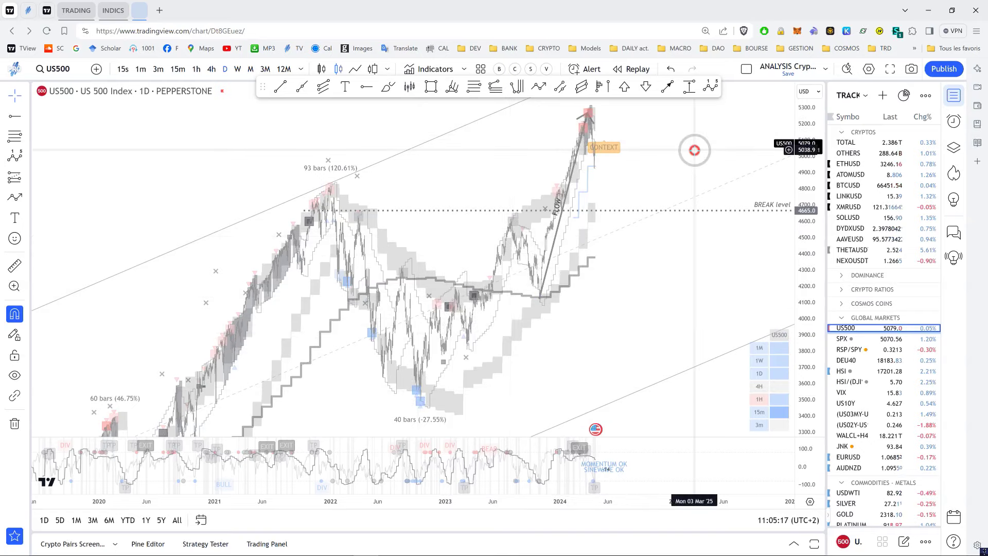
drag(692, 150, 543, 221)
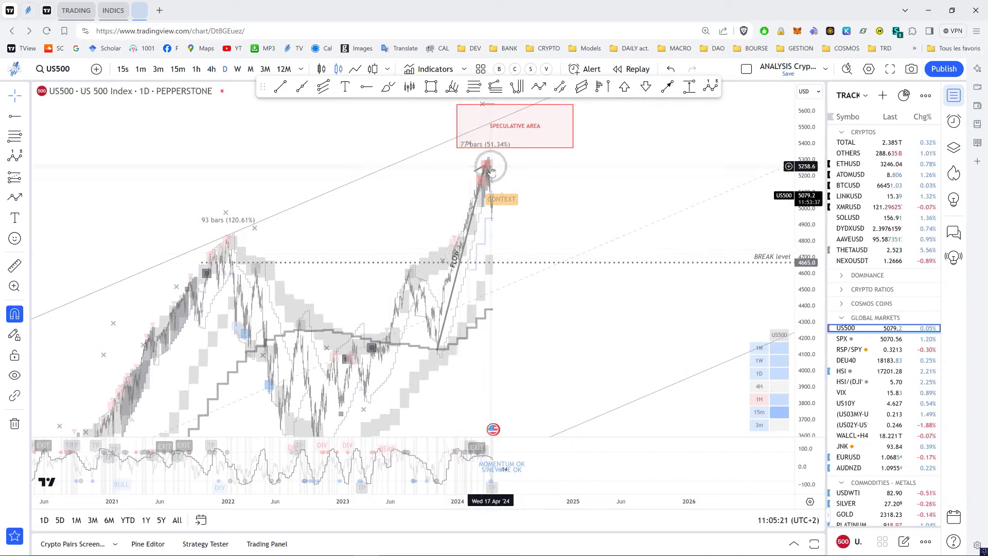
click(506, 216)
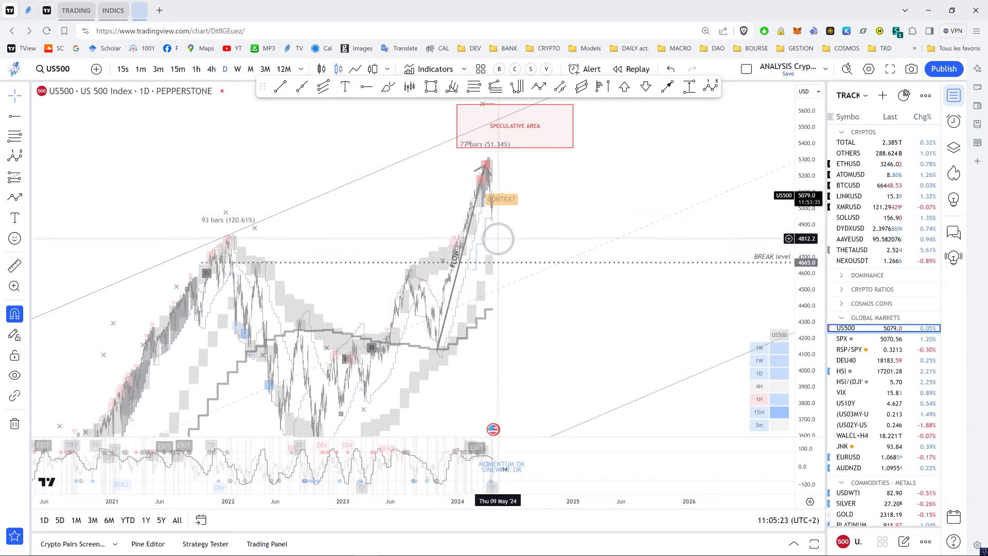
click(472, 103)
click(667, 86)
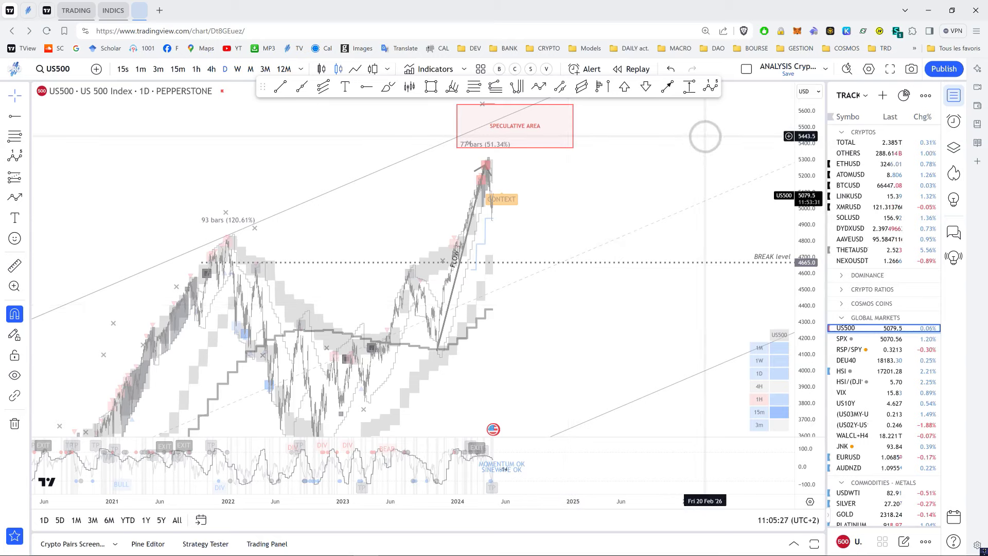
drag(575, 201, 472, 269)
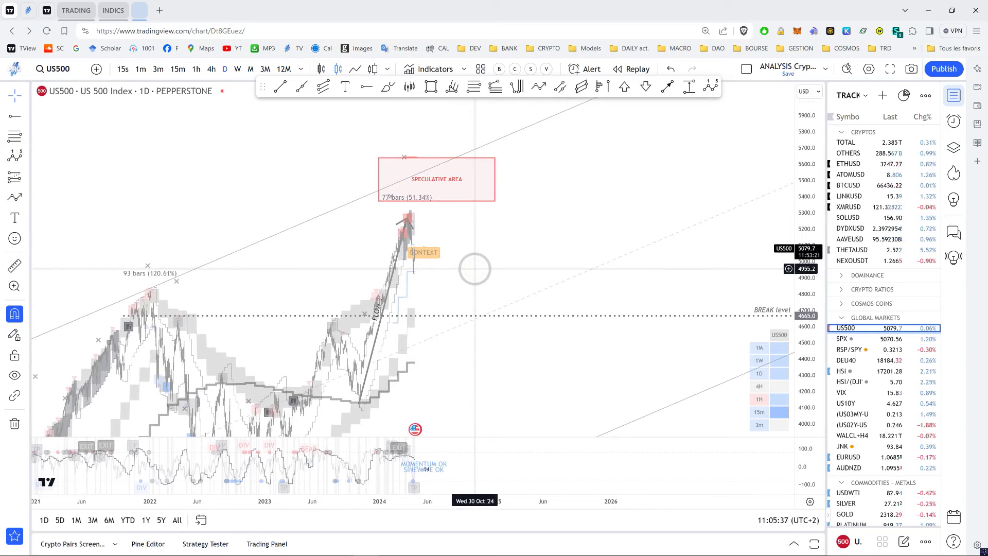
- Return to the 4-hour timeframe and point out the FLOW 3 uptrend with a temporary arrow, undoing the arrow
click(212, 69)
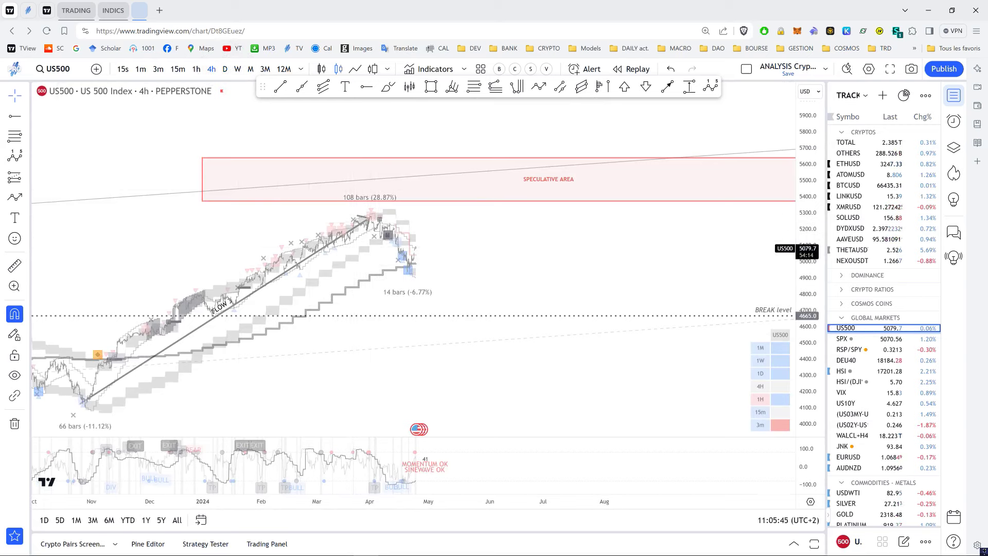
drag(155, 333, 301, 265)
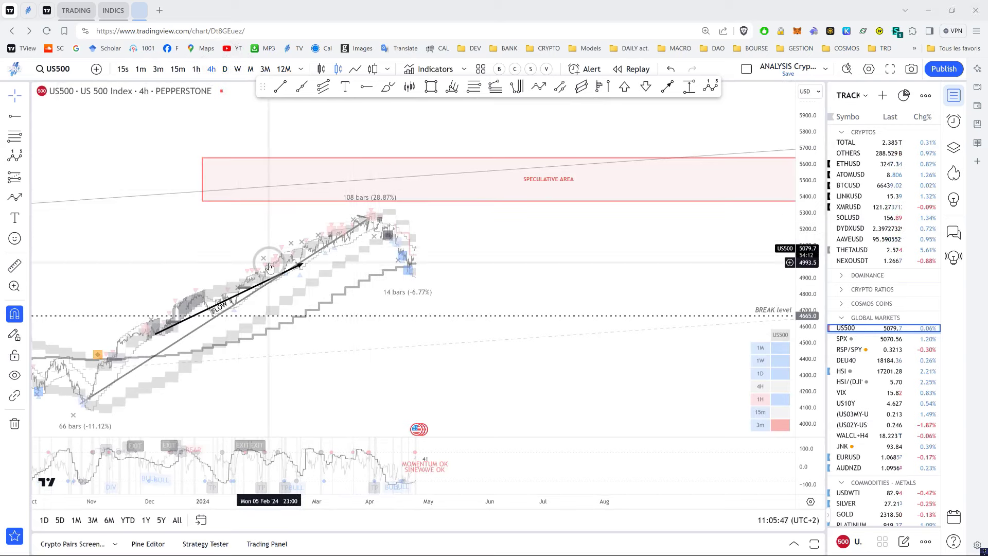
key(ctrl+z)
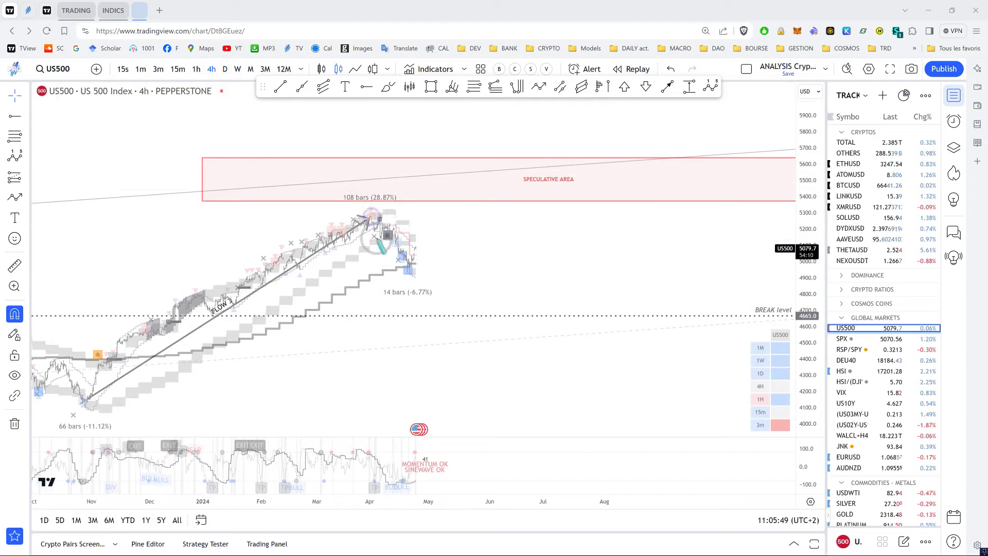
- Enlarge the recent 4-hour price action, draw a short upward arrow from about 5080 to 5150, and undo it
drag(498, 288, 533, 305)
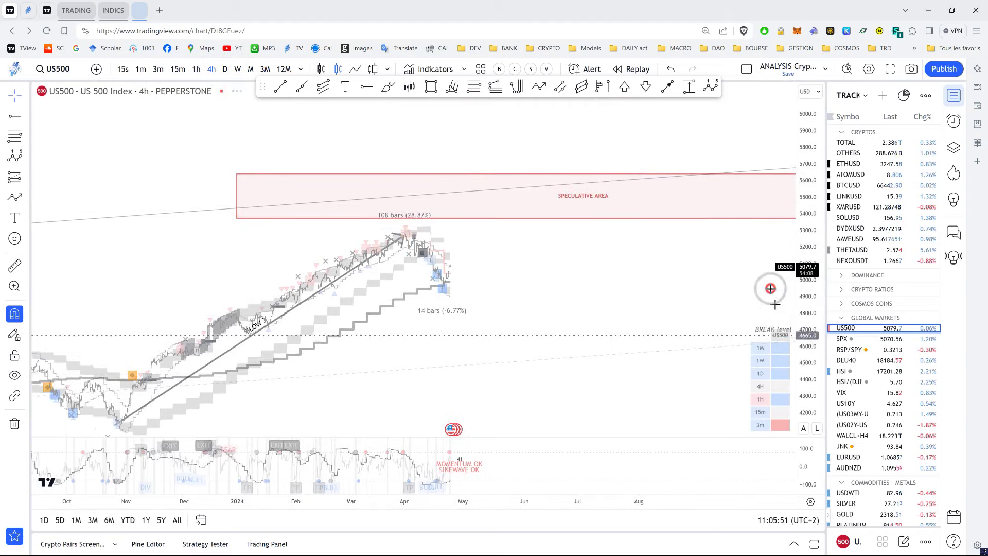
drag(772, 286, 459, 260)
mouse_move(406, 209)
mouse_down()
mouse_move(443, 276)
mouse_move(441, 304)
mouse_move(459, 253)
mouse_up()
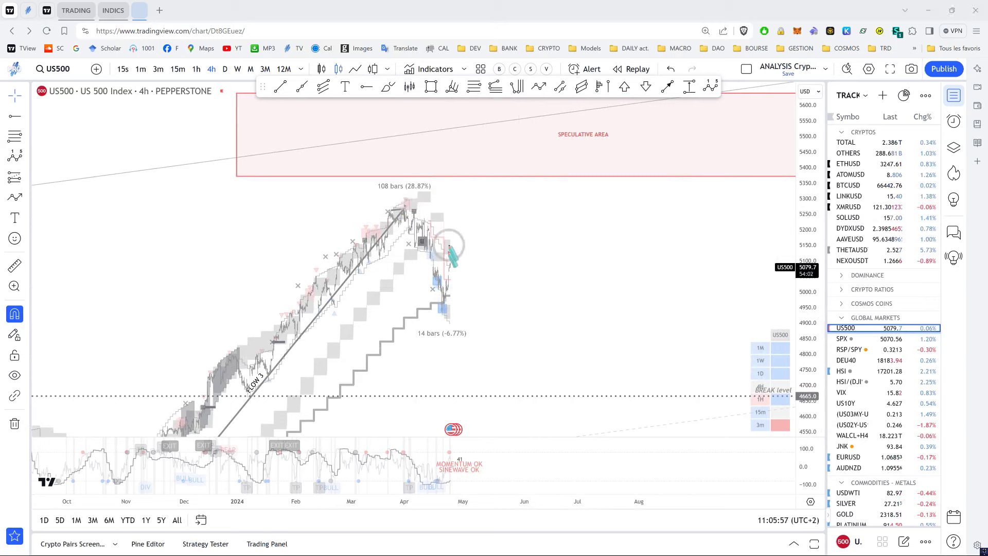
drag(449, 267, 453, 243)
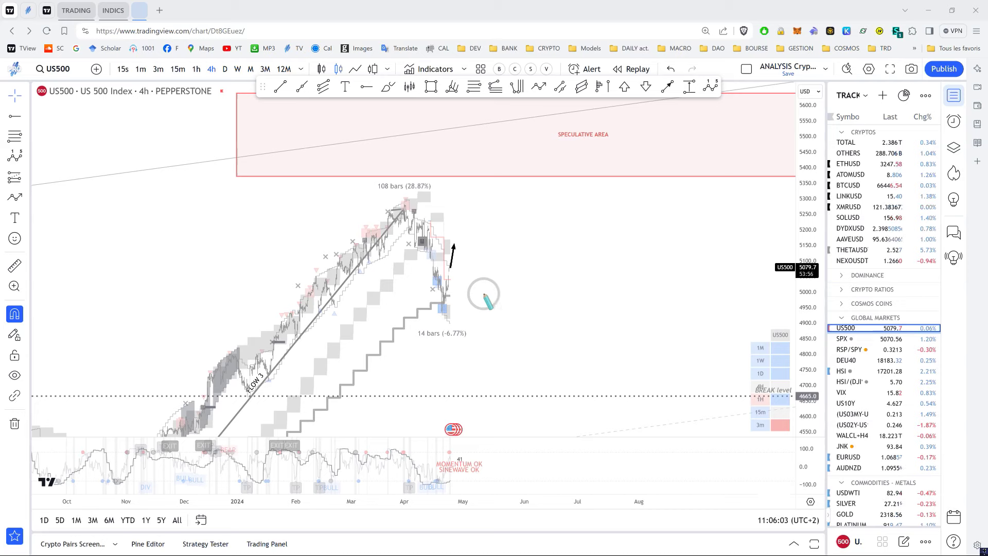
key(ctrl+z)
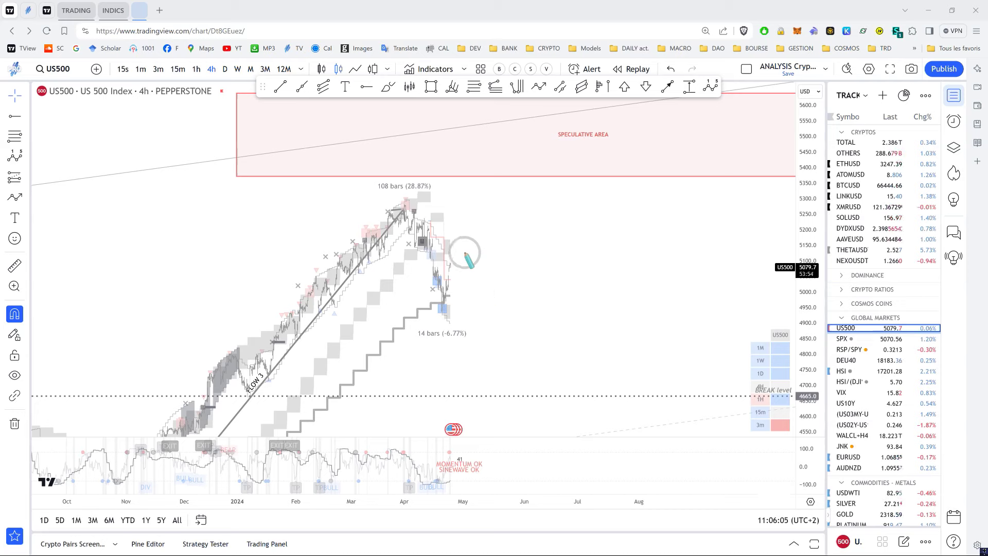
- Annotate the 4-hour chart with arrows along the uptrend and the rebound from about 4950, plus a cross and two downward arrows near 5150
mouse_move(282, 373)
mouse_down()
mouse_move(338, 288)
mouse_move(345, 295)
mouse_up()
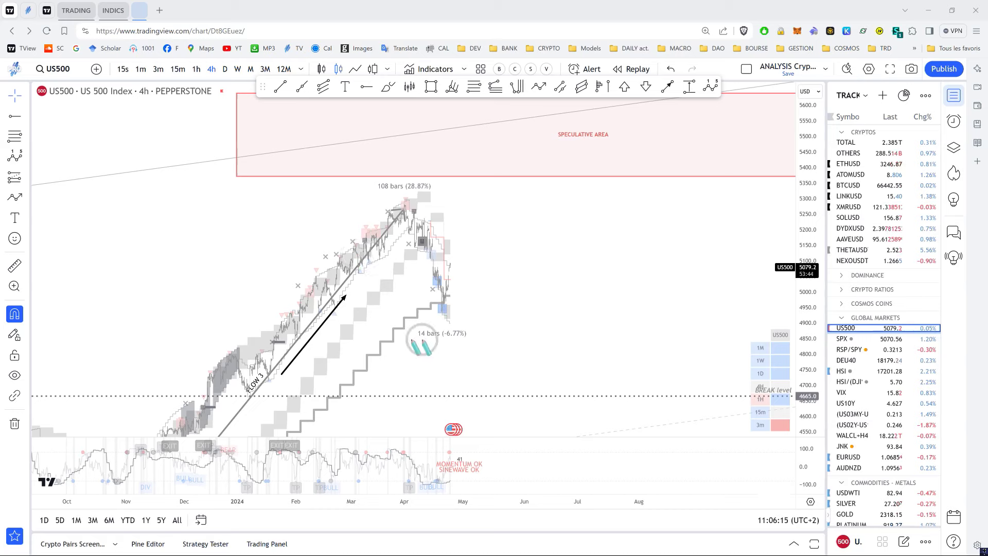
mouse_move(443, 308)
mouse_down()
mouse_move(452, 239)
mouse_move(468, 242)
mouse_move(441, 255)
mouse_up()
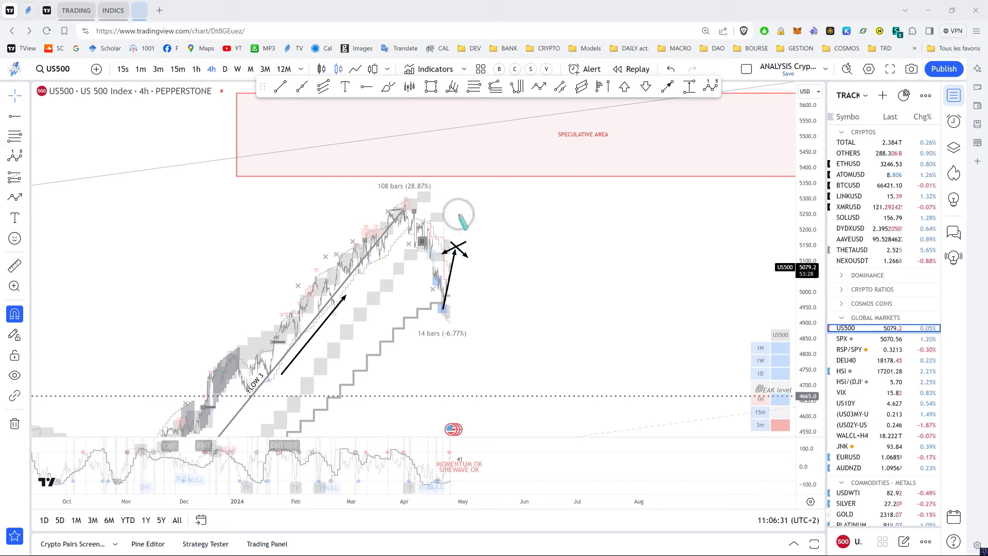
drag(459, 219, 457, 239)
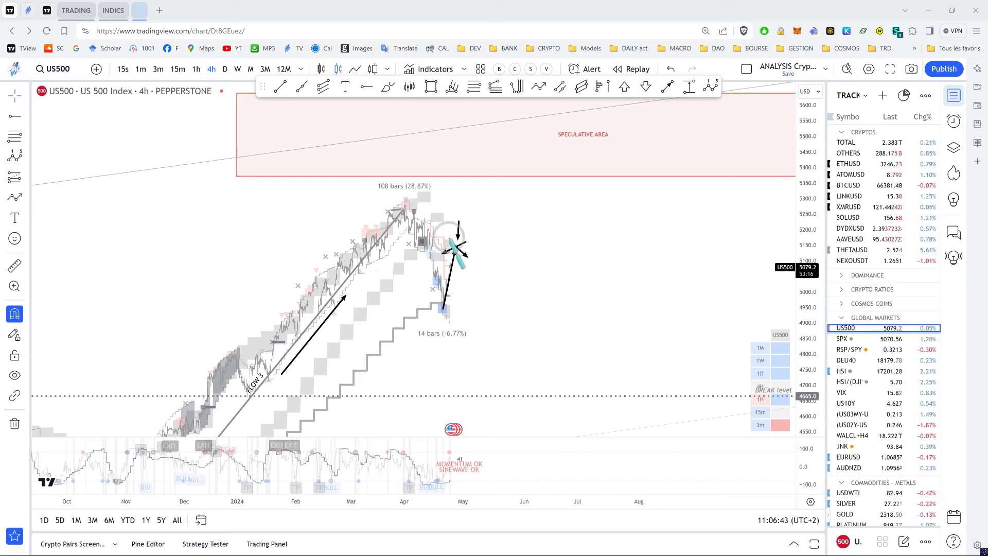
drag(461, 221, 460, 245)
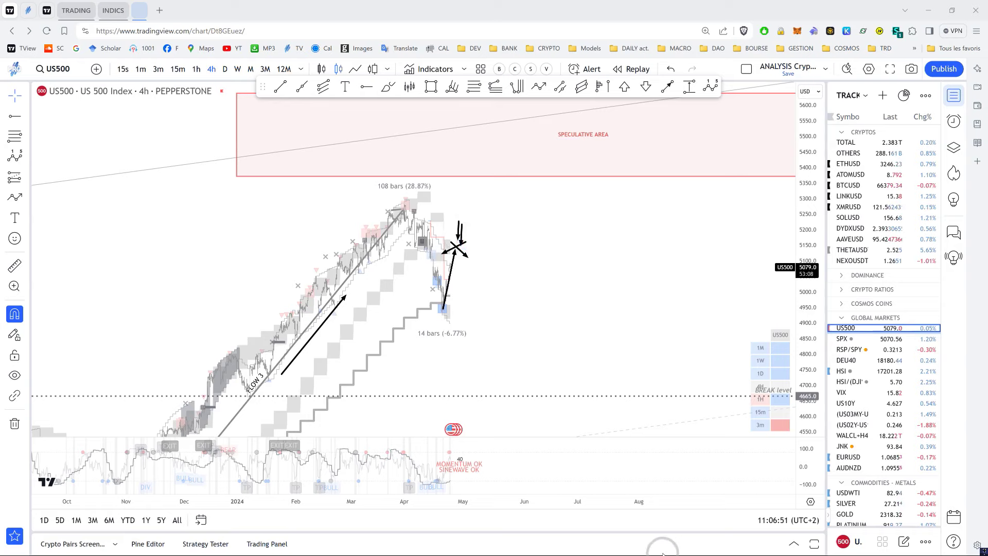
- Open the GUIDE DE STRATÉGIE window, review the RANGE and 3EME BORNE rules, and minimize the guide
key(super)
click(716, 546)
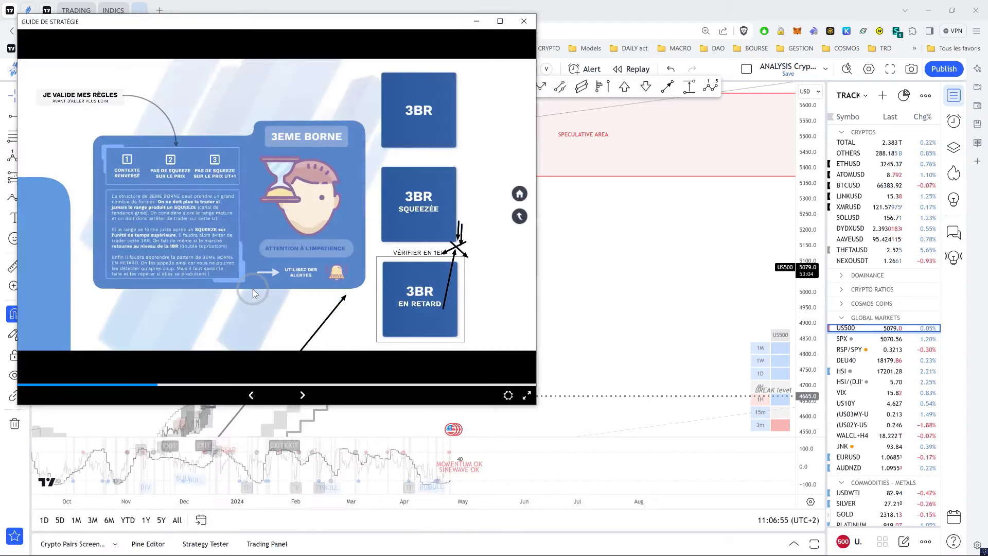
key(Left)
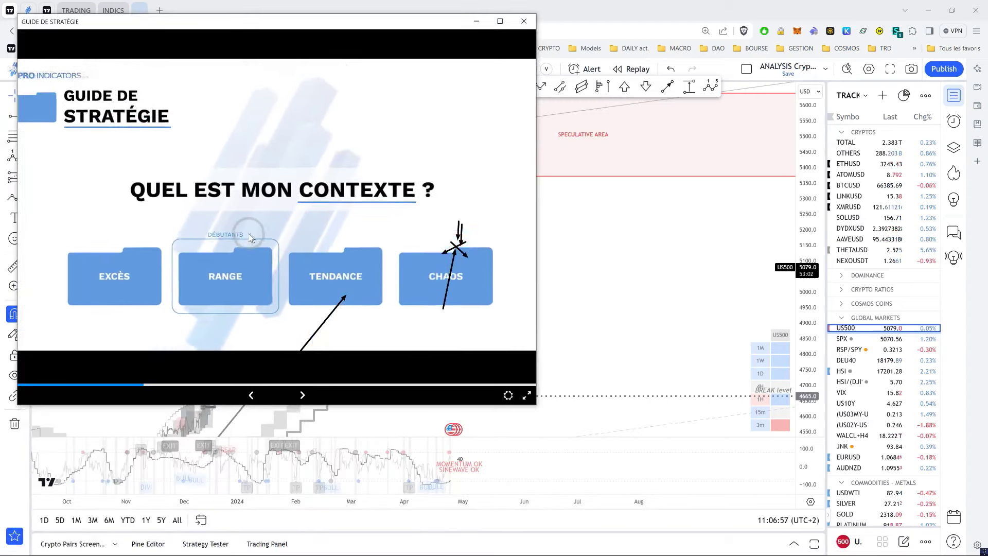
click(228, 271)
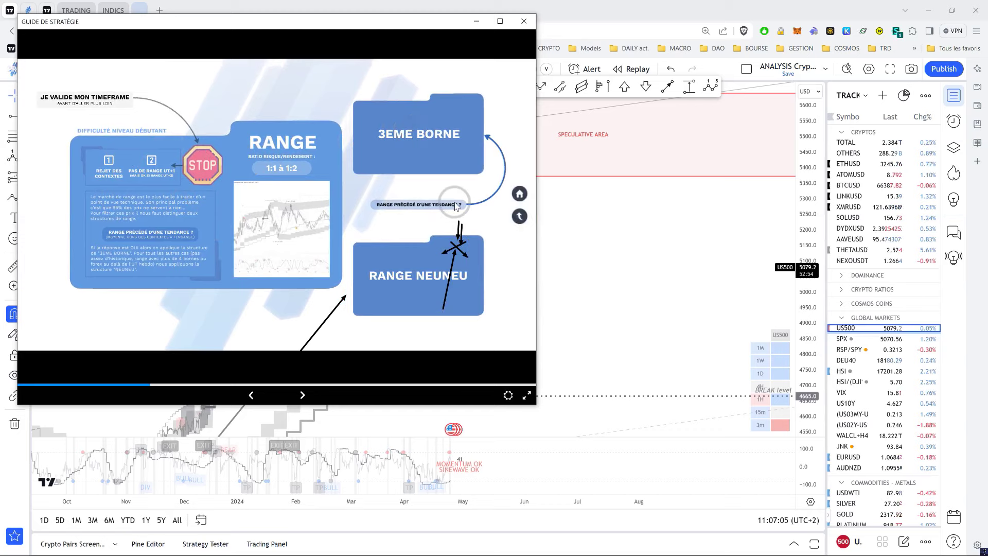
click(421, 151)
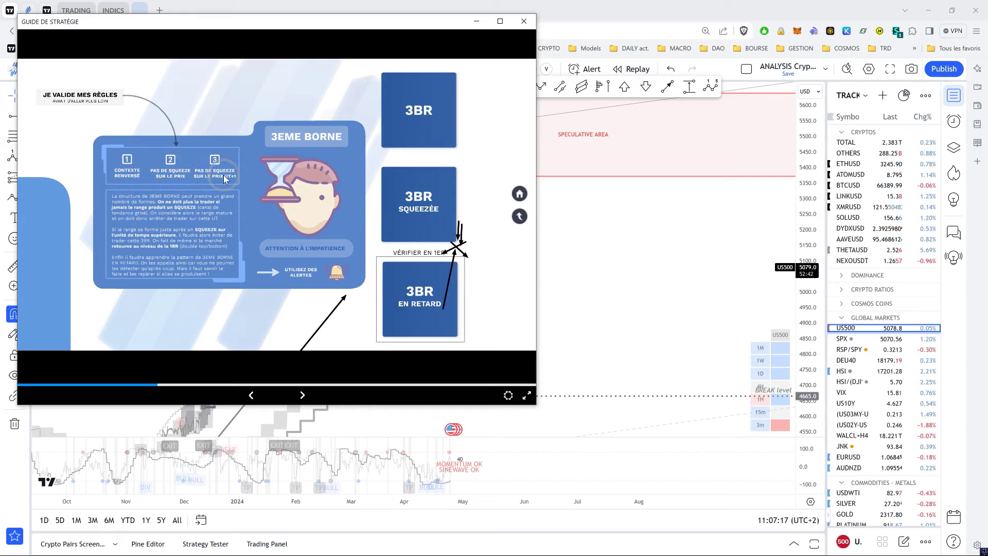
click(479, 22)
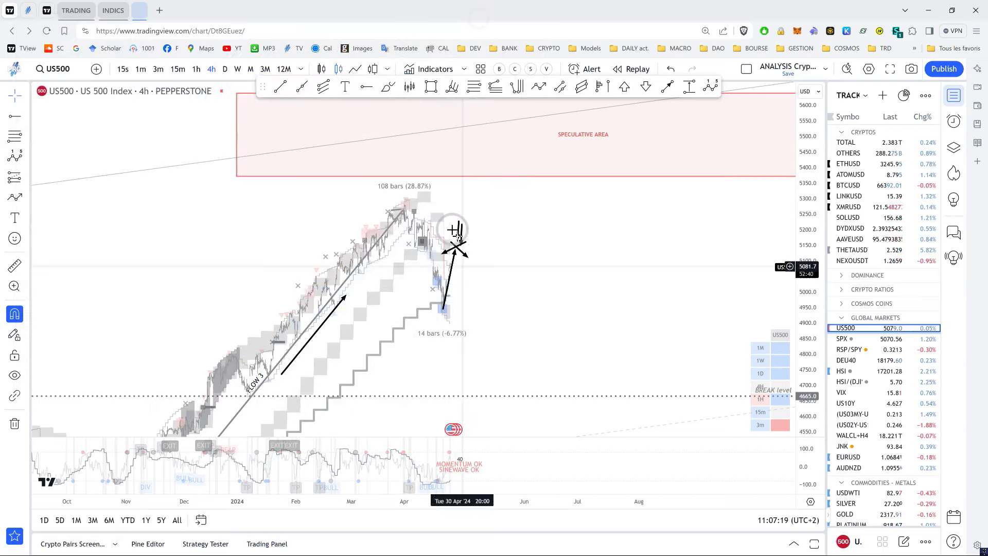
- Compare the daily and 4-hour charts, mark the 4-hour uptrend and rebound with arrows, and clear the annotations
click(225, 68)
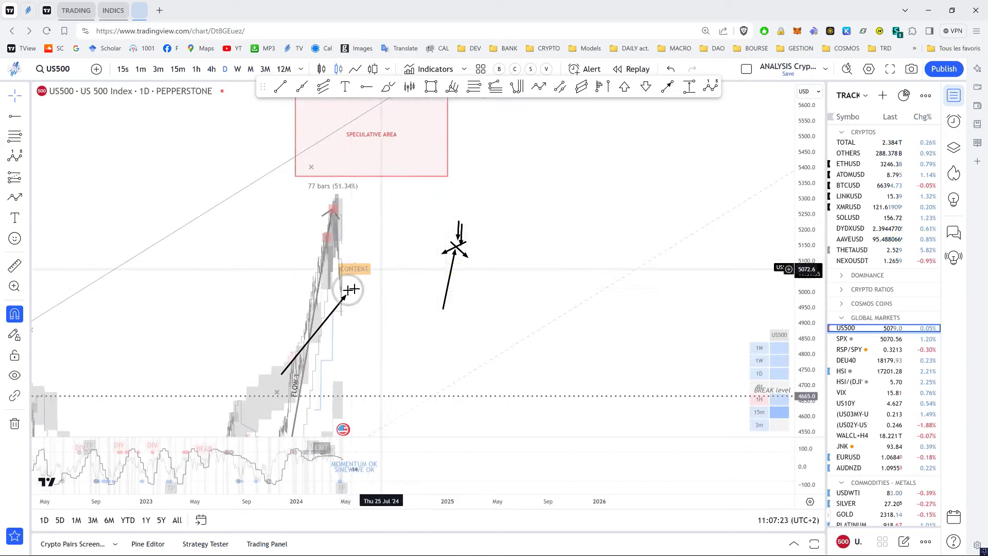
click(211, 69)
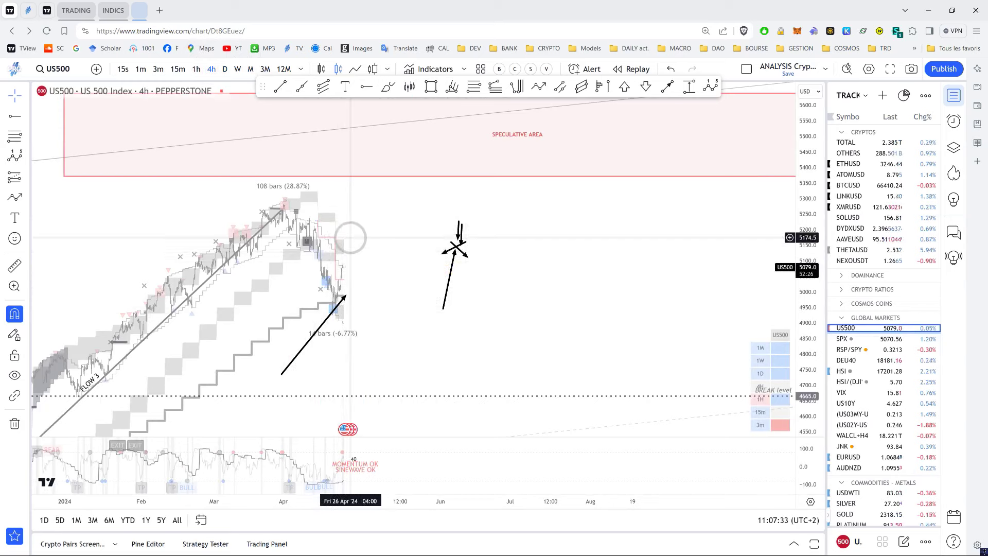
drag(334, 312, 349, 248)
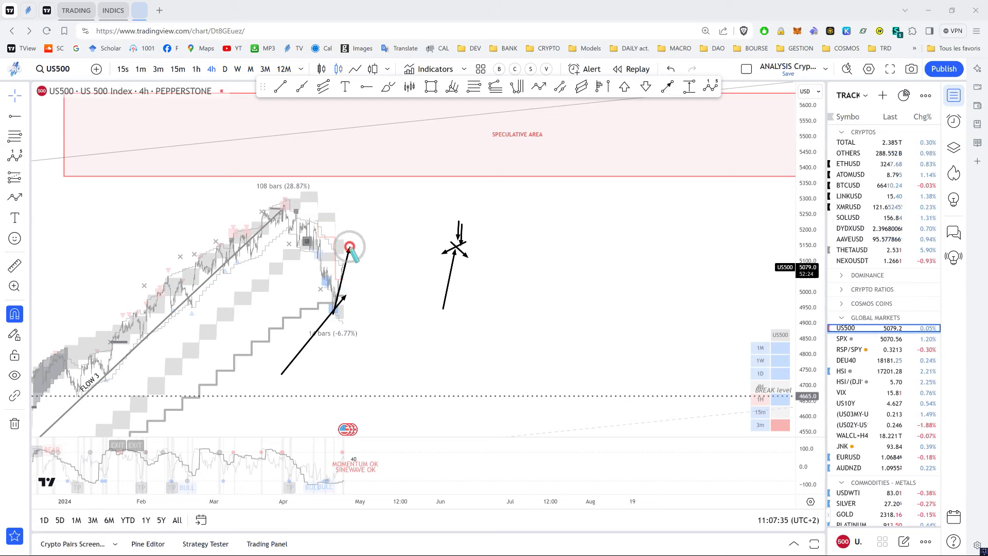
drag(135, 356, 227, 276)
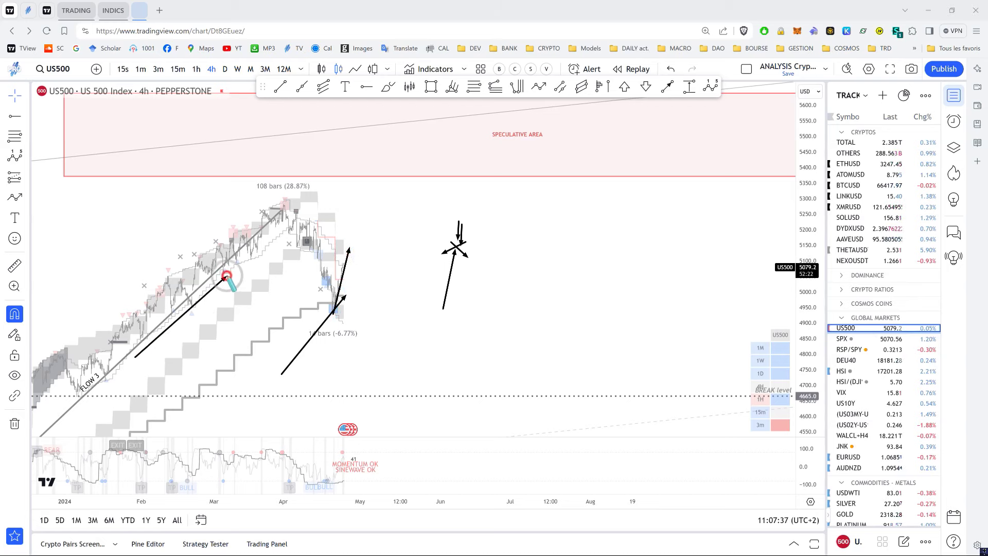
mouse_move(348, 250)
mouse_down()
mouse_move(360, 258)
mouse_move(327, 267)
mouse_up()
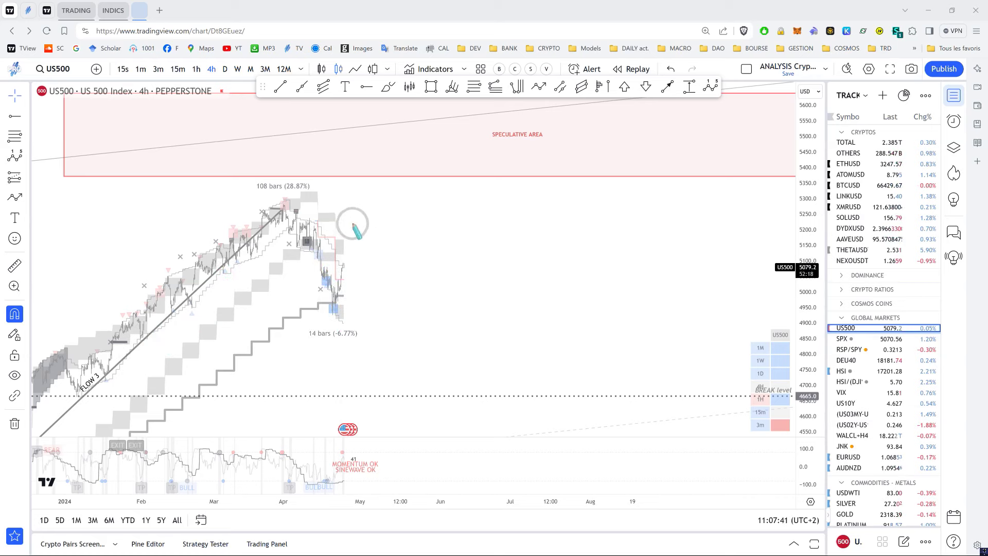
- Draw two downward arrows toward about 5150 and a cross near 5230 beside the latest candles, and clear them
drag(353, 227, 353, 243)
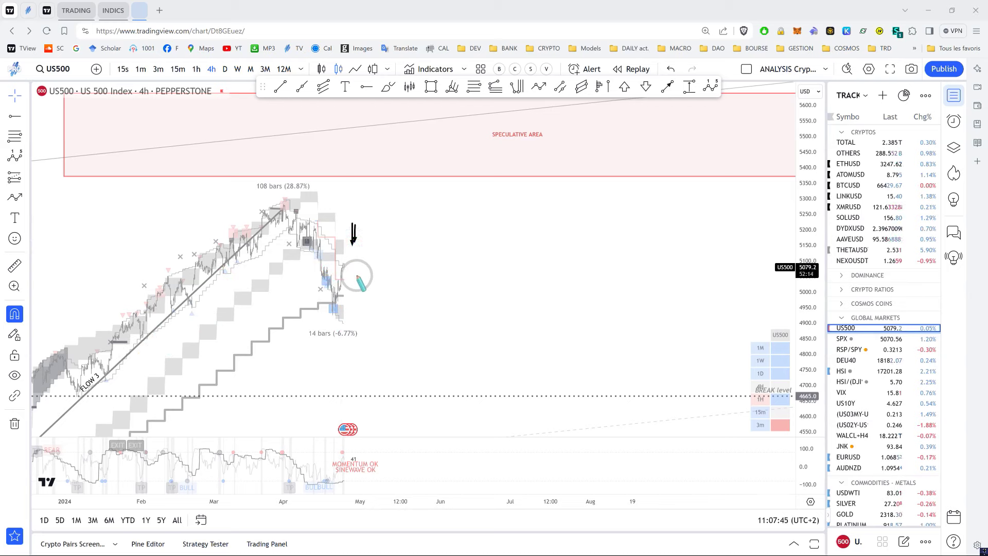
mouse_move(340, 211)
mouse_down()
mouse_move(368, 232)
mouse_move(328, 237)
mouse_up()
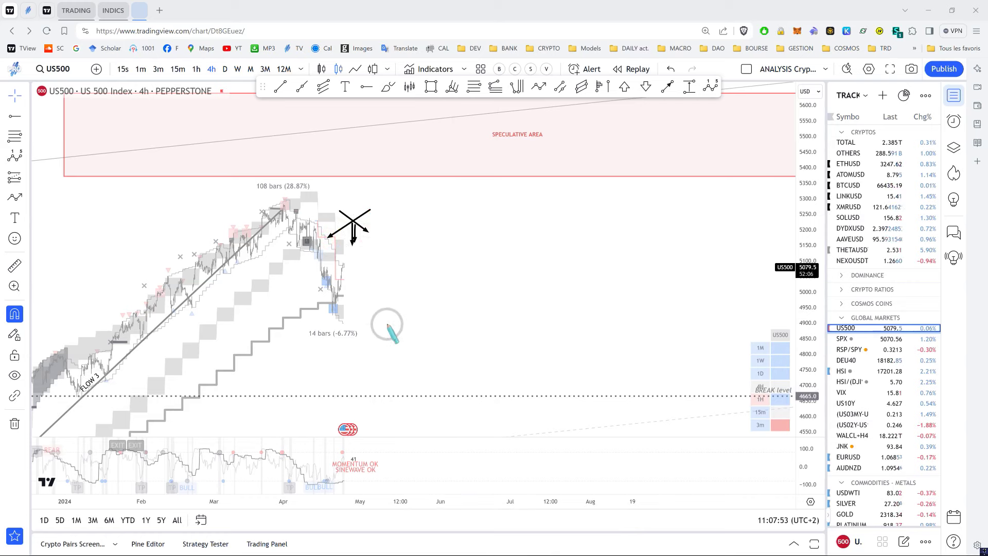
right_click(372, 316)
click(361, 301)
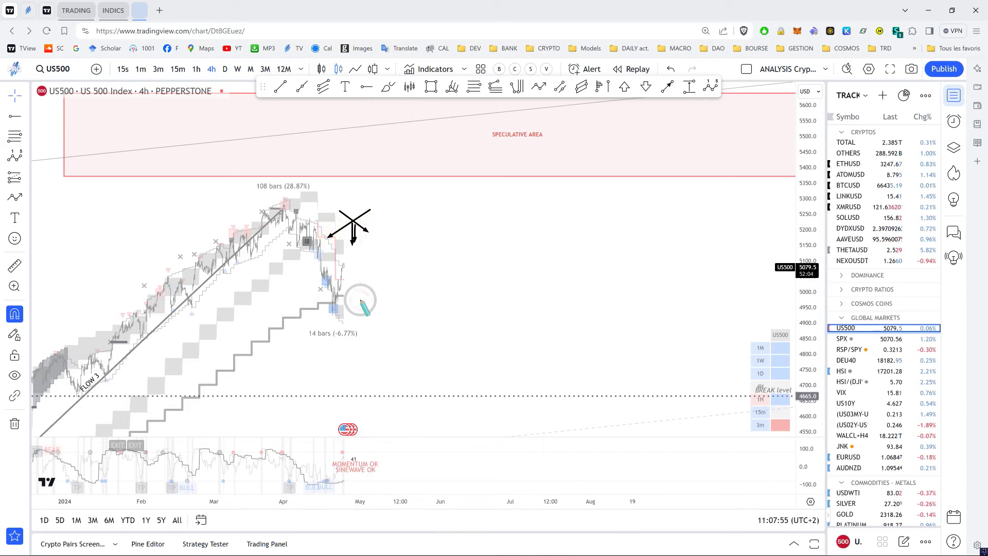
key(Escape)
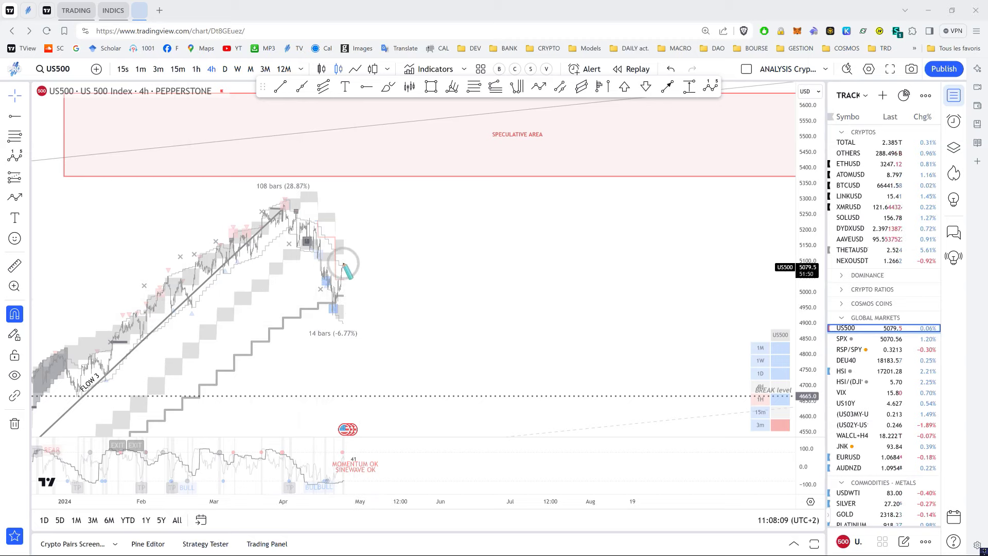
- Sketch a rejection from about 5170 down to 4950 with horizontal range arrows near 5250 and 4950, and clear the sketch
mouse_move(344, 265)
mouse_down()
mouse_move(348, 236)
mouse_move(340, 247)
mouse_move(352, 244)
mouse_move(396, 307)
mouse_up()
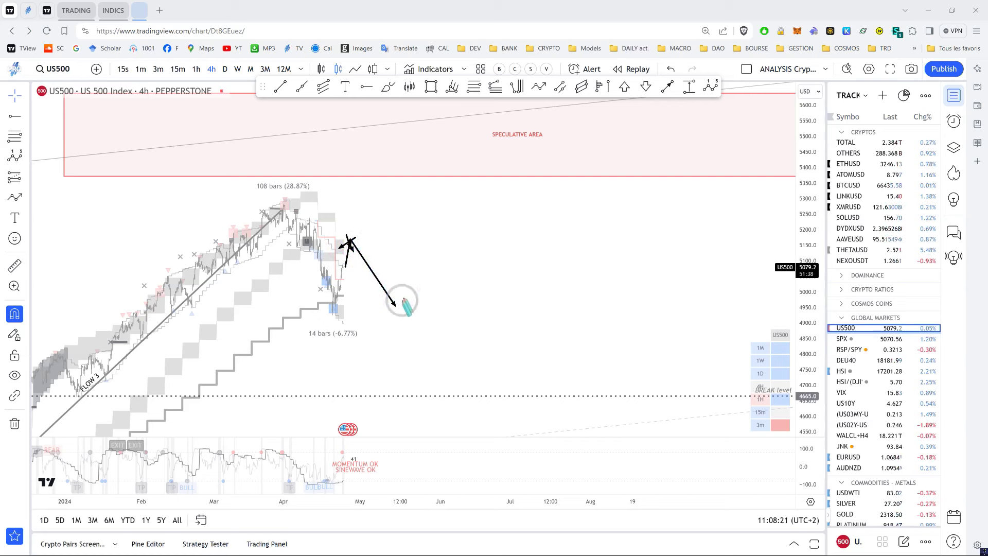
drag(317, 216, 459, 213)
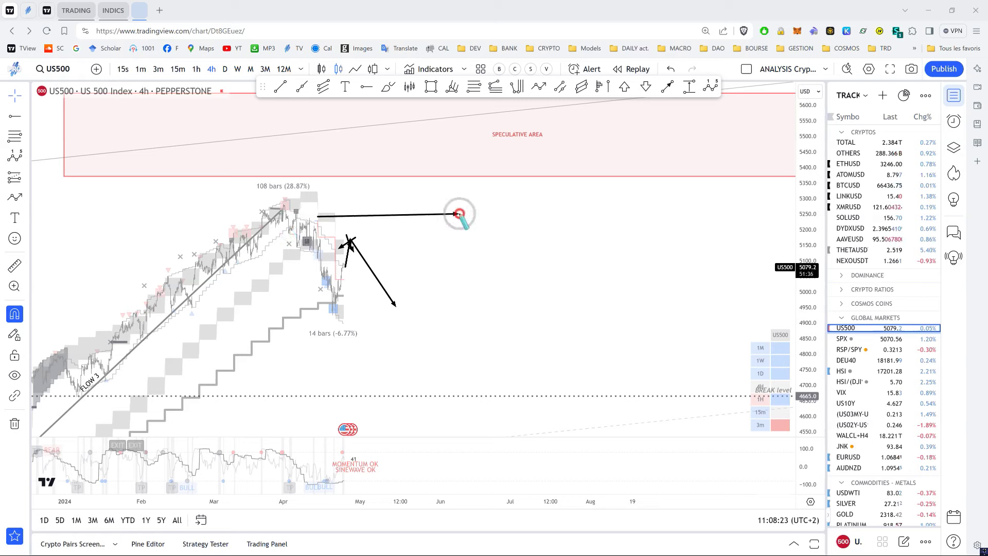
drag(391, 307, 456, 308)
drag(337, 310, 446, 309)
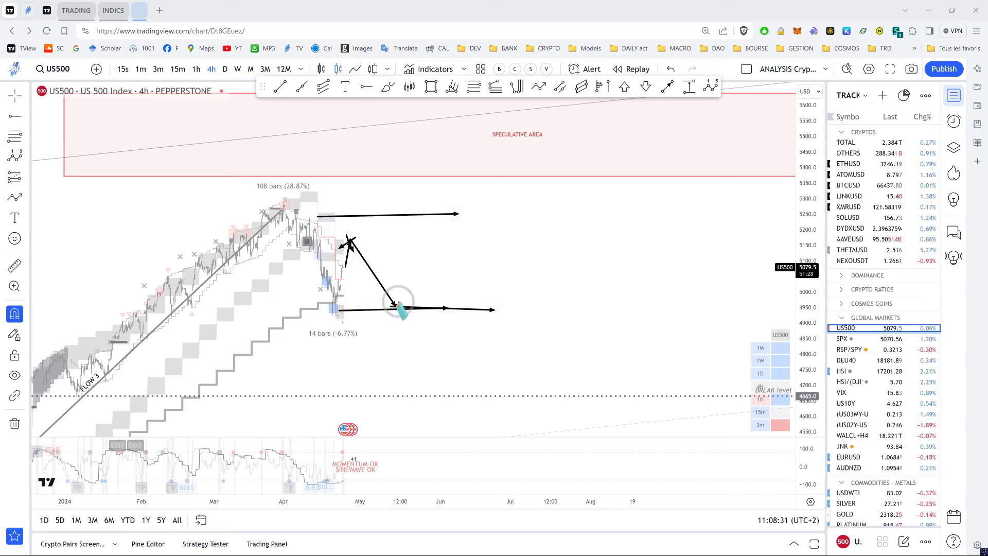
key(e)
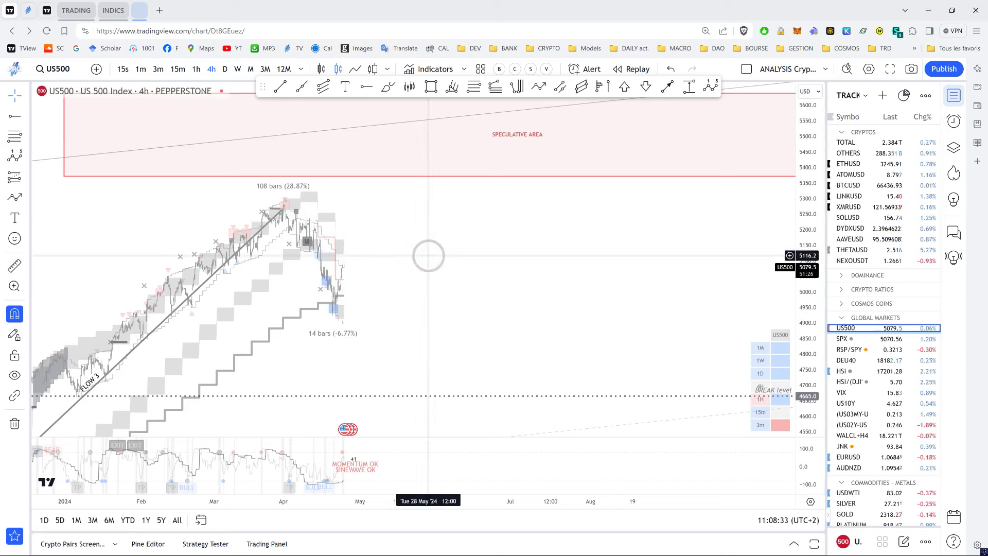
- Sketch a rise into the SPECULATIVE AREA near 5450, a cross at about 5170 and an arrow along the uptrend, and clear them
drag(344, 267, 371, 149)
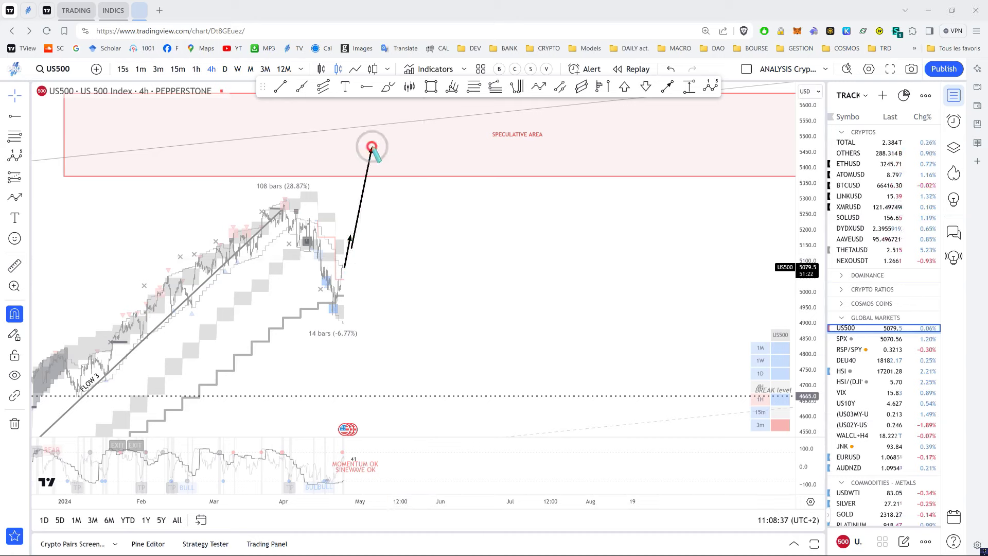
mouse_move(354, 250)
mouse_down()
mouse_move(350, 260)
mouse_move(373, 160)
mouse_move(366, 164)
mouse_up()
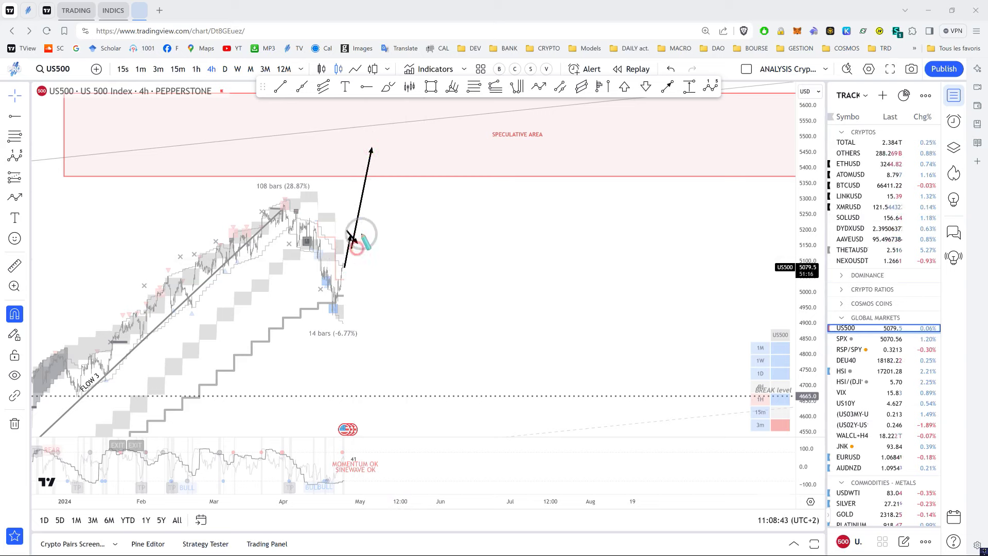
drag(352, 238, 339, 251)
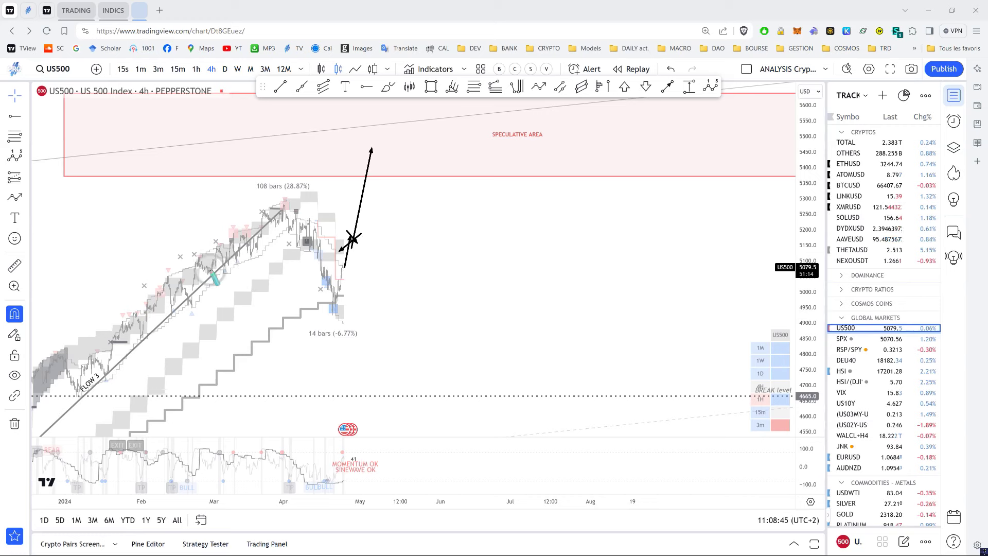
drag(139, 359, 216, 282)
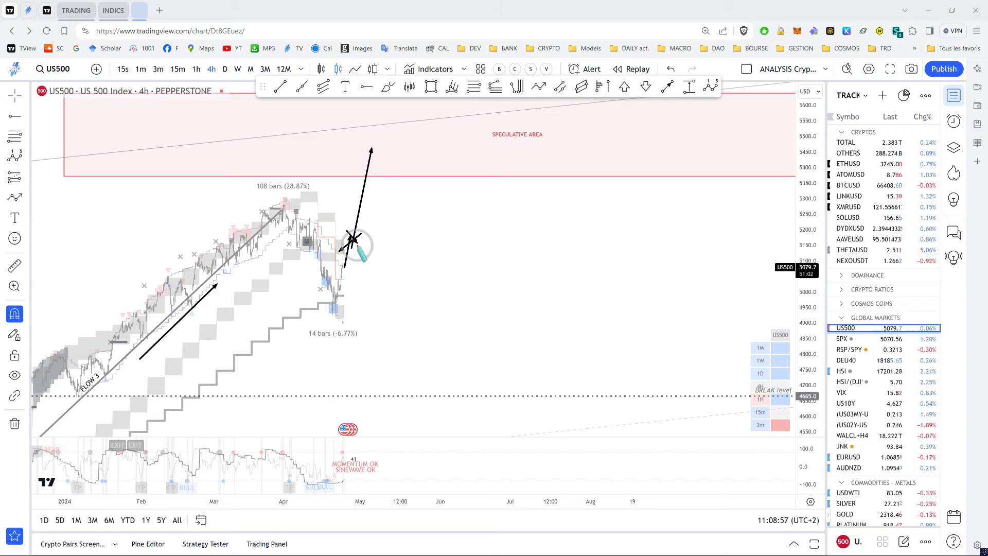
drag(352, 240, 368, 180)
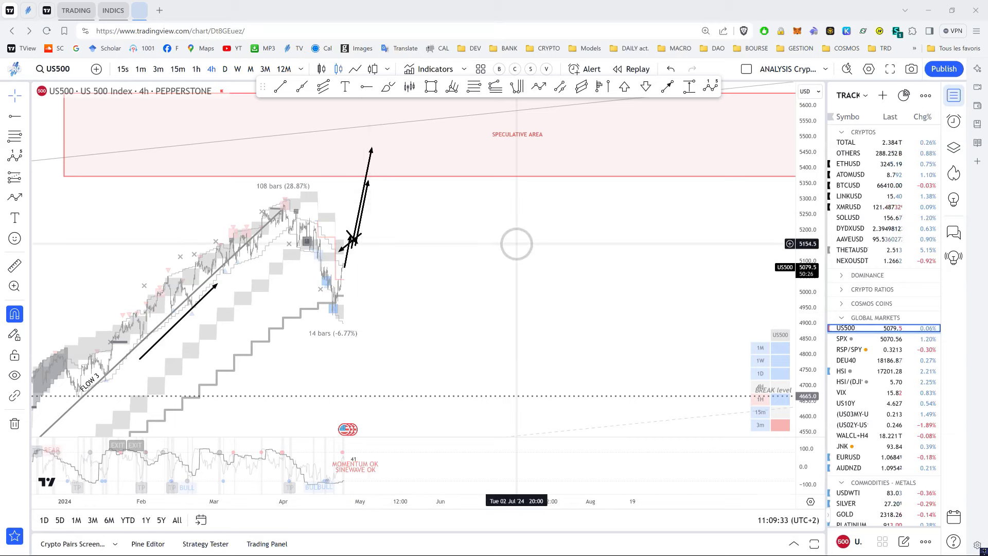
key(ctrl+z)
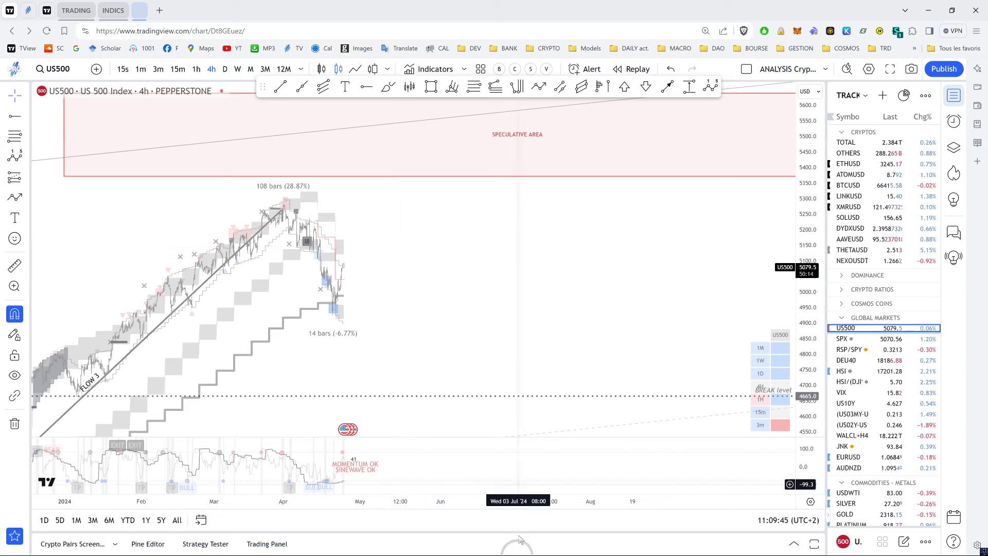
- Reopen the GUIDE DE STRATÉGIE window, review the RANGE and RANGE NEUNEU rules, and return to the chart
key(super)
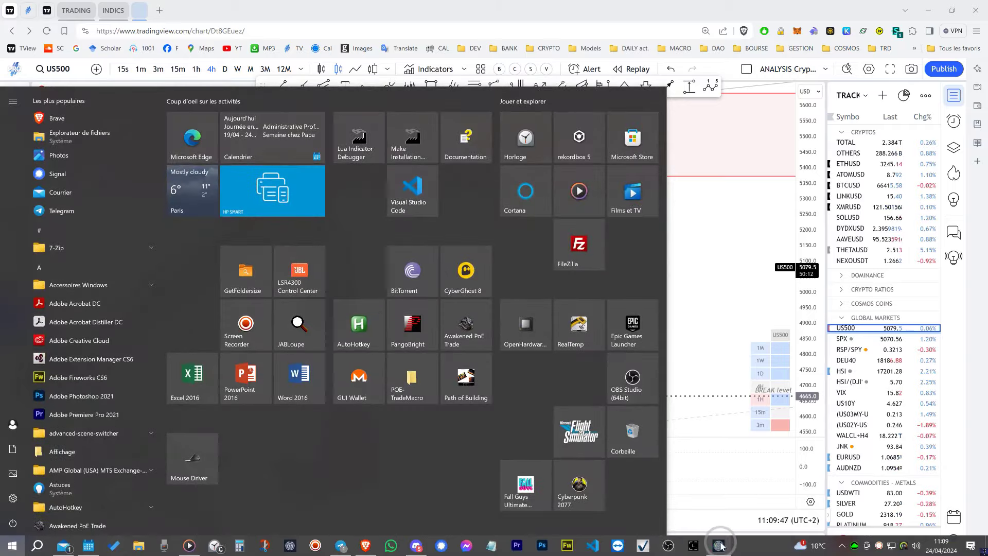
click(667, 544)
click(264, 162)
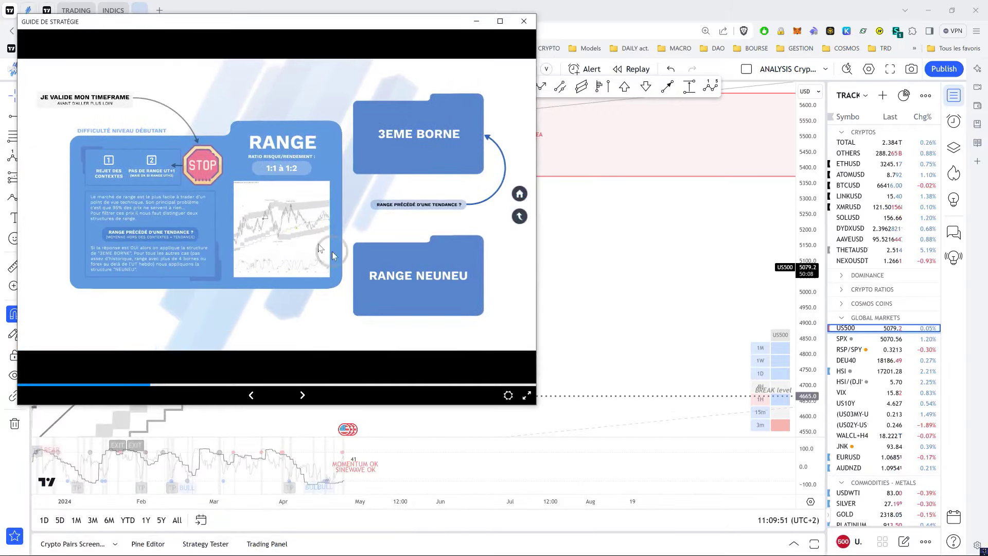
click(415, 257)
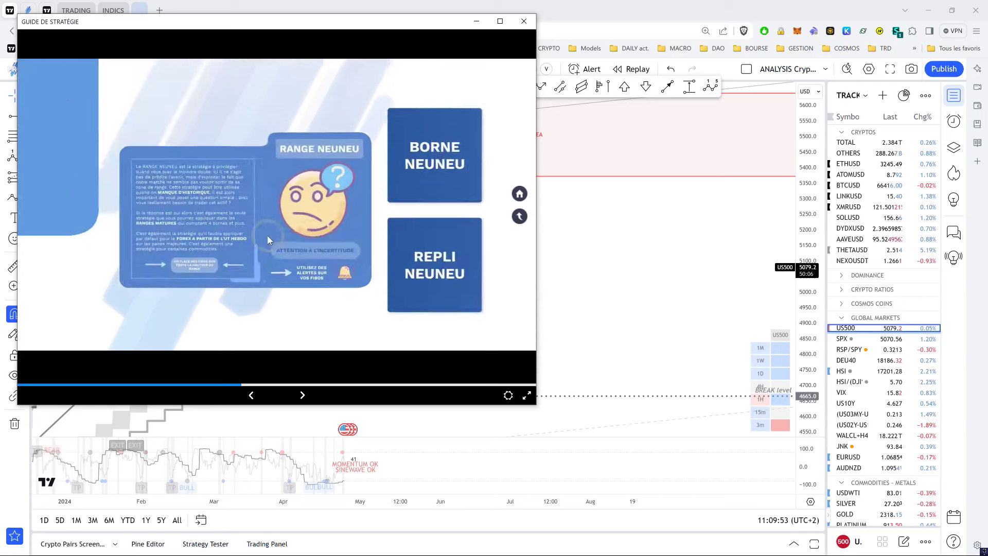
click(649, 250)
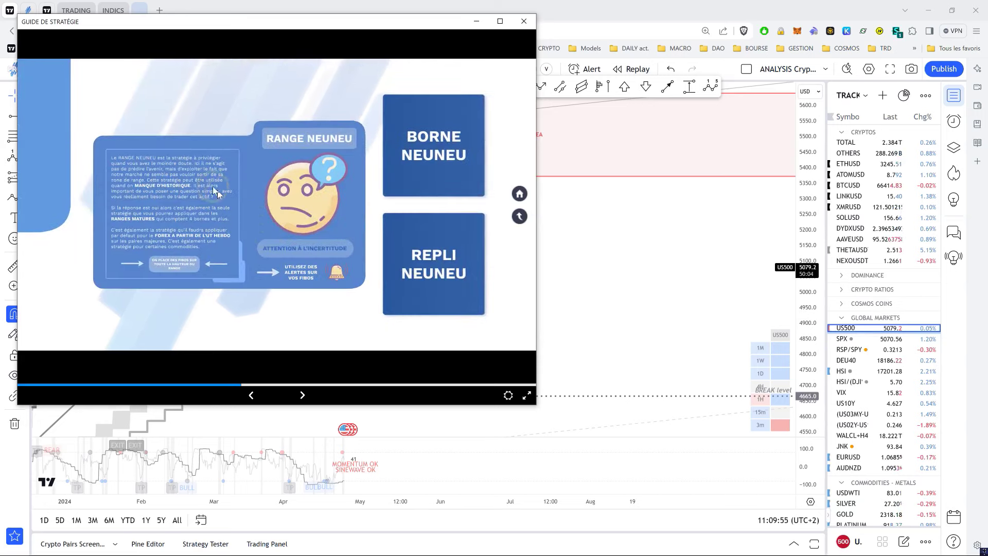
key(Left)
click(626, 250)
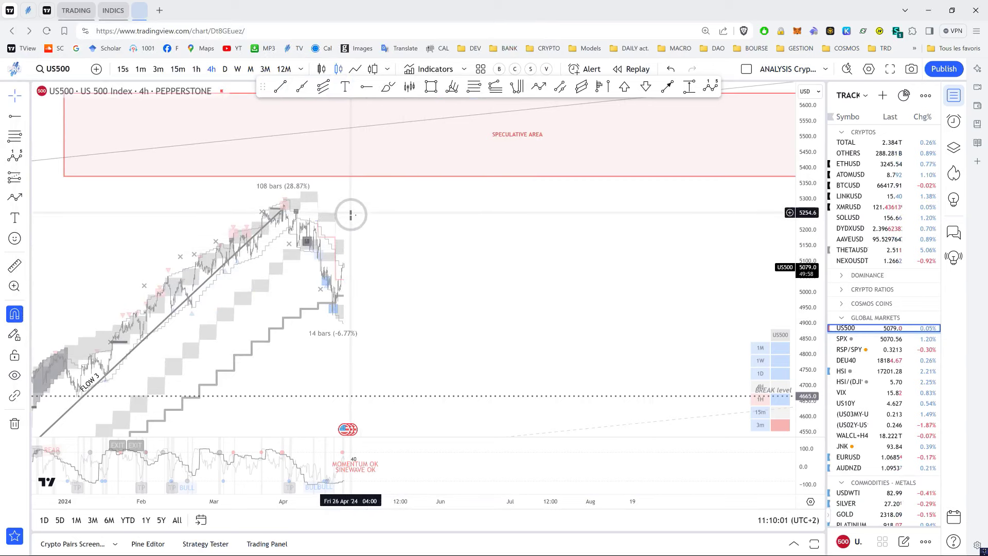
- Place a Fibonacci retracement from the 1 April high at 5282.1 to the 19 April low at 4924.4, and remove it
click(15, 136)
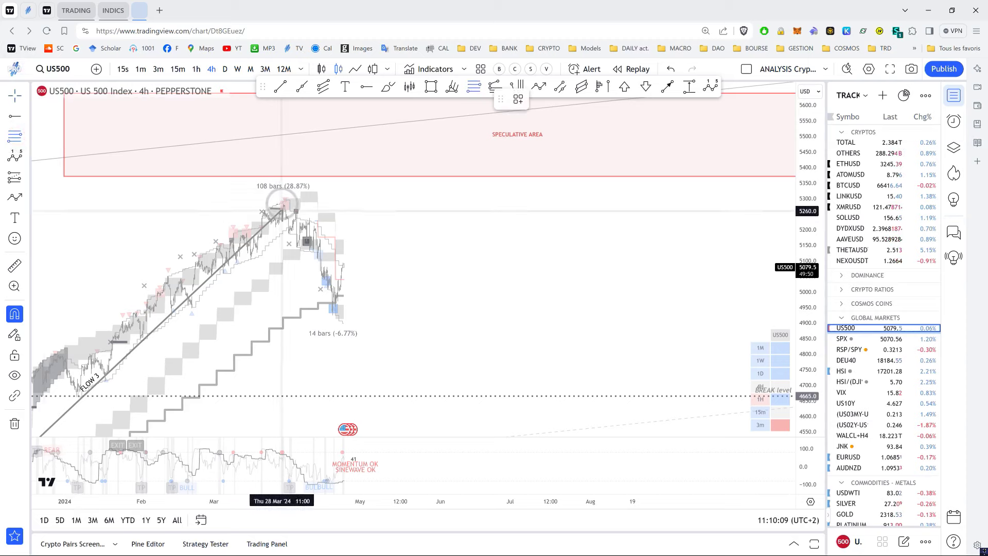
click(283, 205)
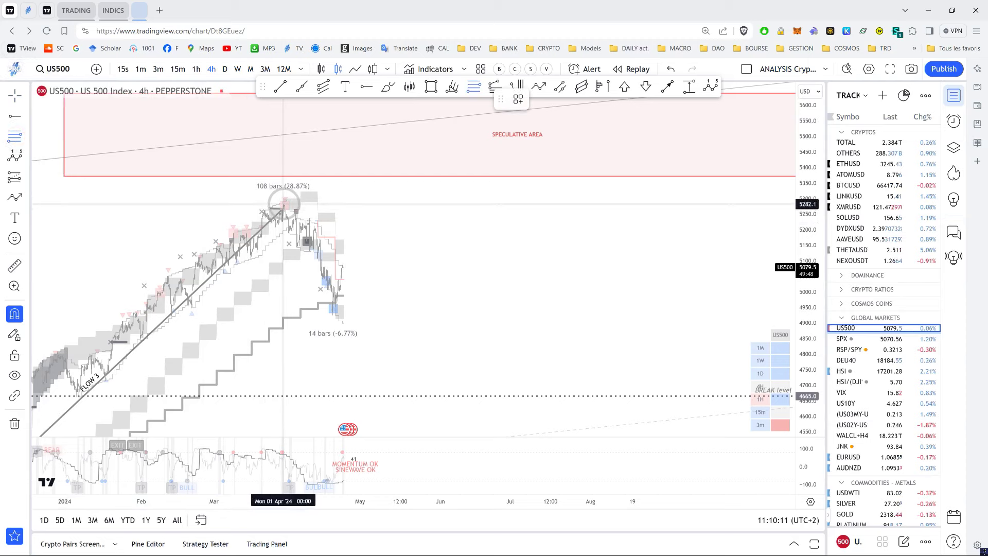
click(343, 312)
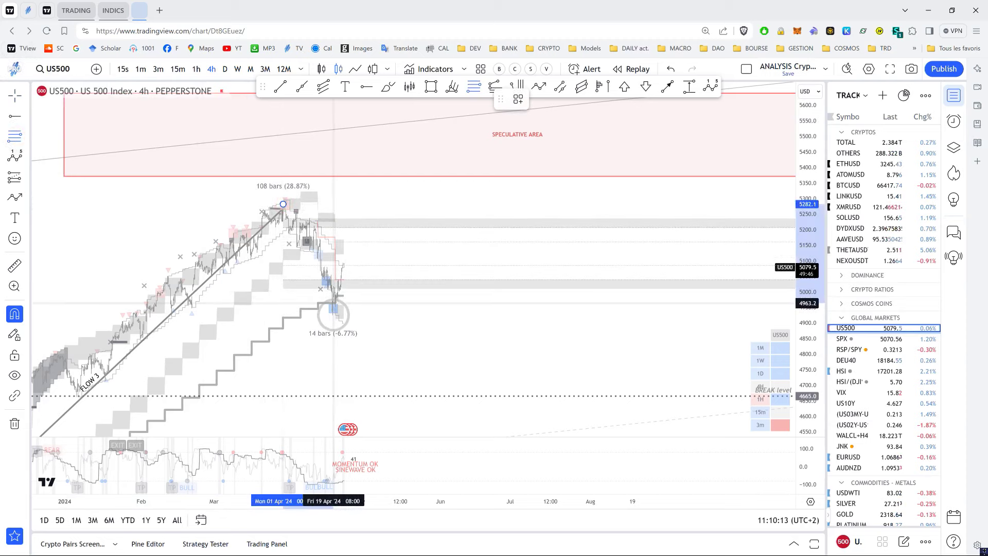
click(333, 315)
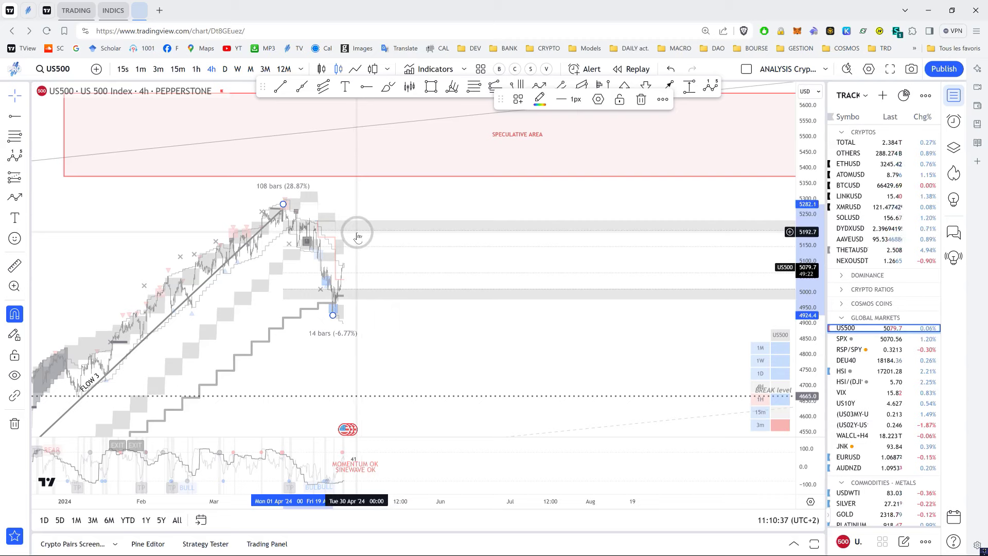
click(412, 308)
click(415, 293)
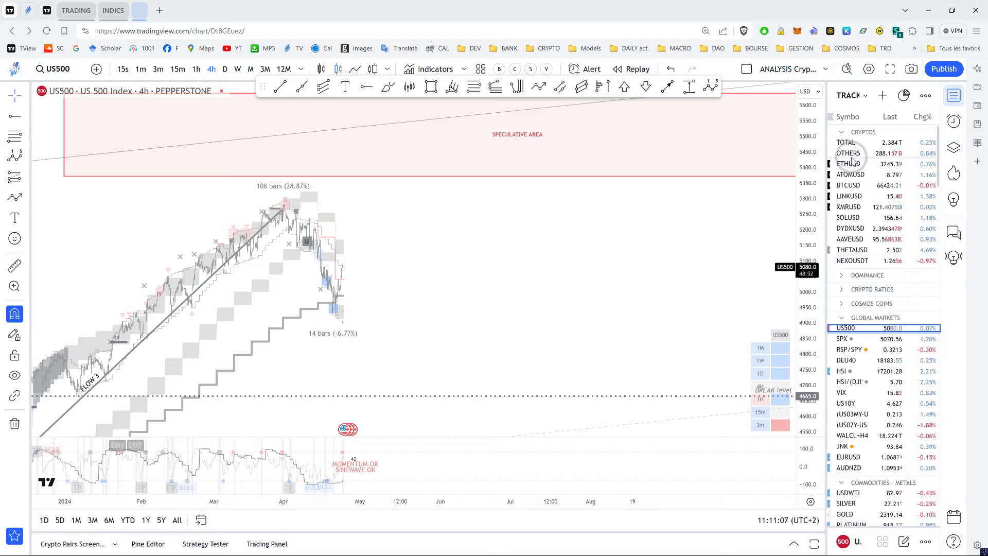
- Load the BTCUSD 4-hour chart, apply the S indicator template, and compress the price scale to fit the FLOW 2 uptrend
click(852, 186)
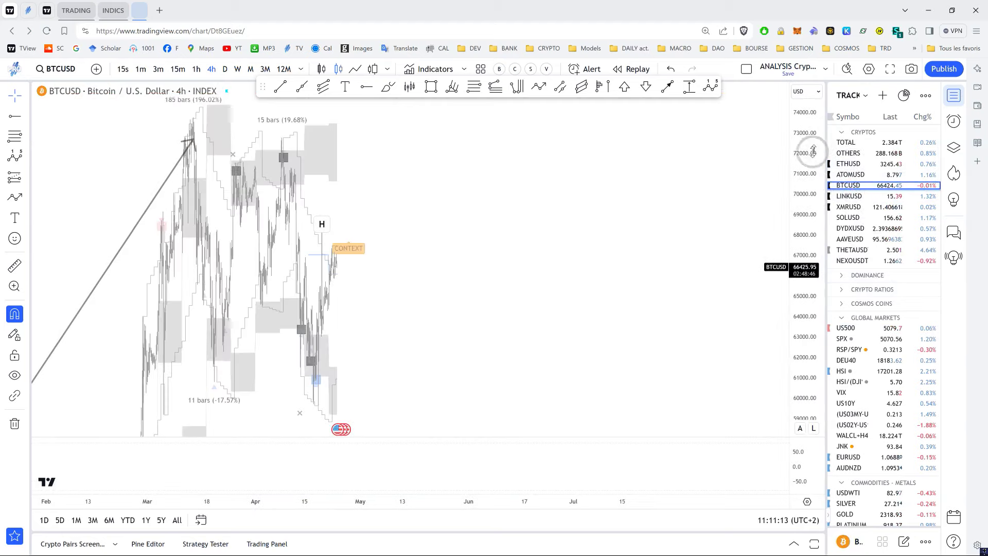
scroll(463, 288, down, 3)
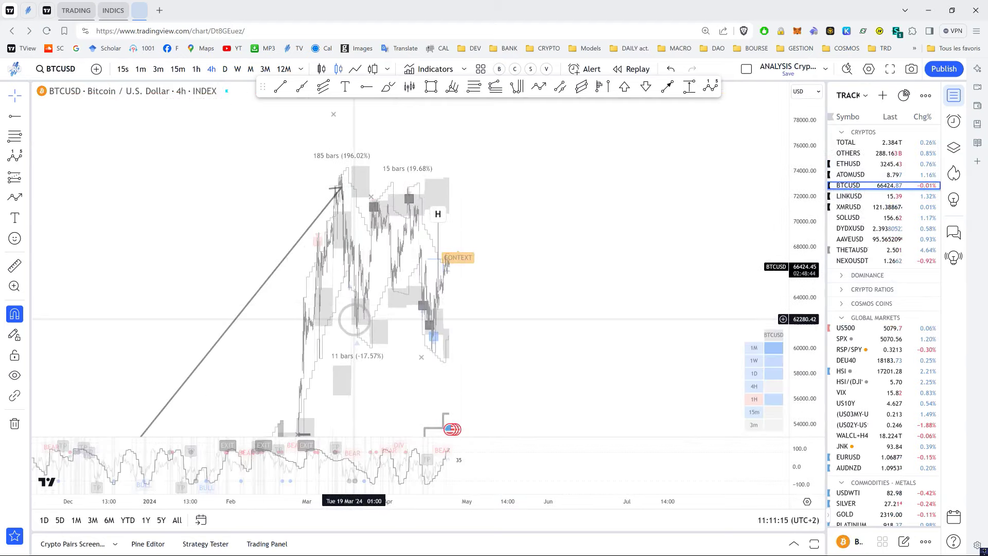
mouse_move(369, 215)
mouse_down()
mouse_move(382, 235)
mouse_move(362, 237)
mouse_up()
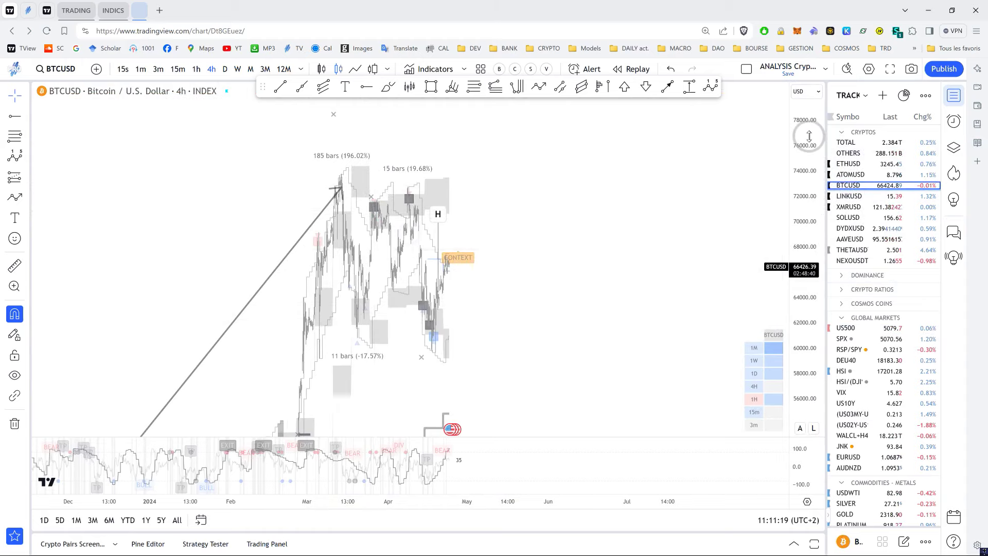
drag(805, 136, 617, 355)
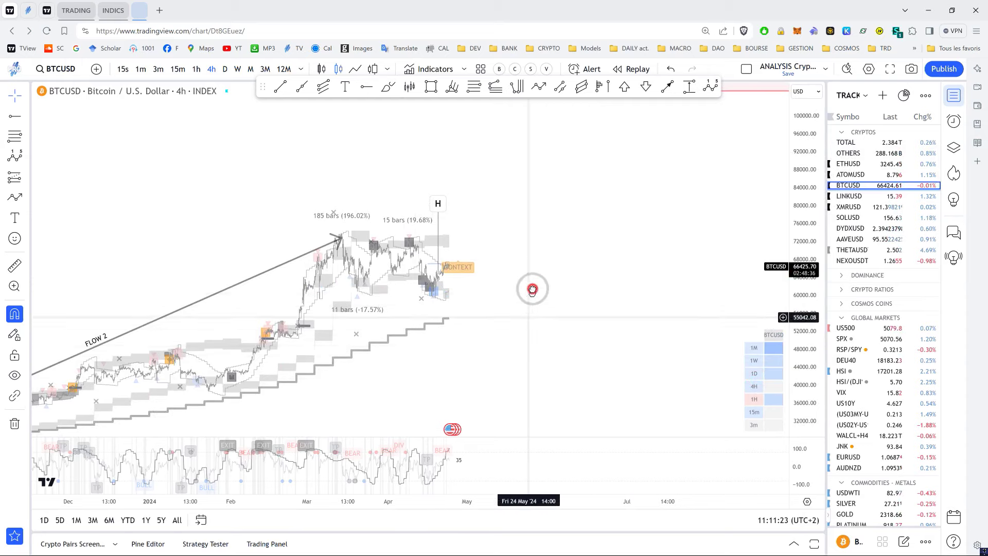
drag(530, 289, 533, 278)
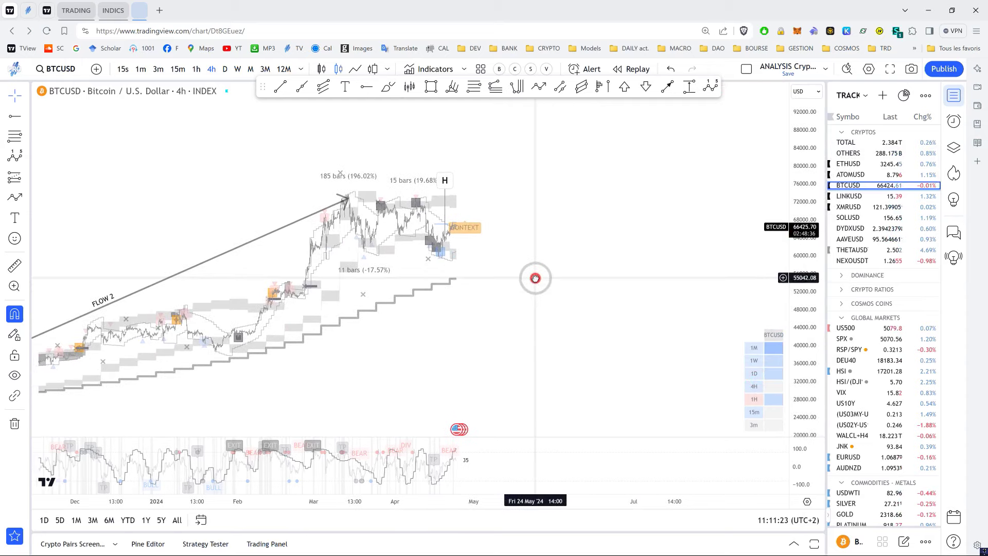
click(528, 69)
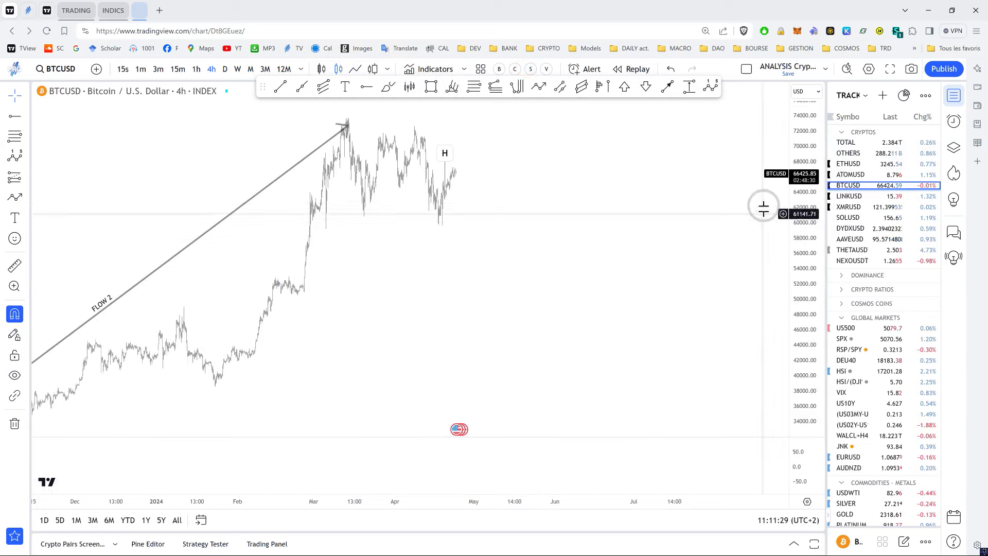
drag(795, 153, 777, 269)
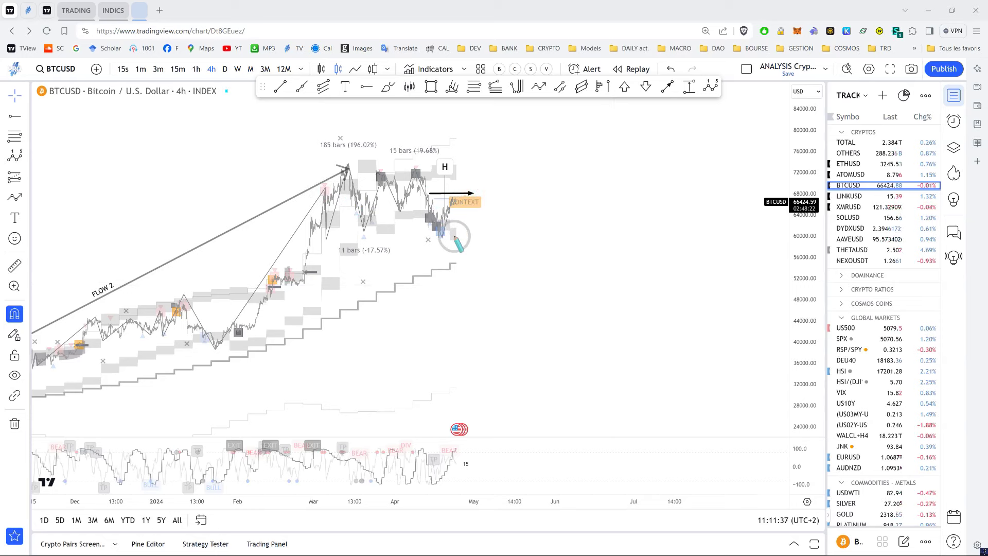
- Mark the level near 68000 with a horizontal arrow, clear it, and draw arrows along the FLOW 2 uptrend
drag(328, 194, 444, 195)
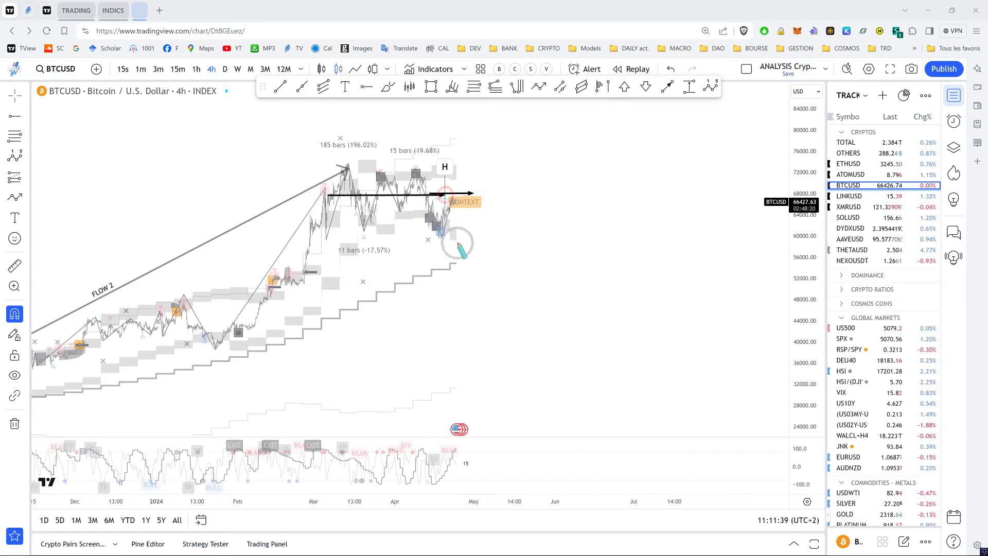
key(ctrl+z)
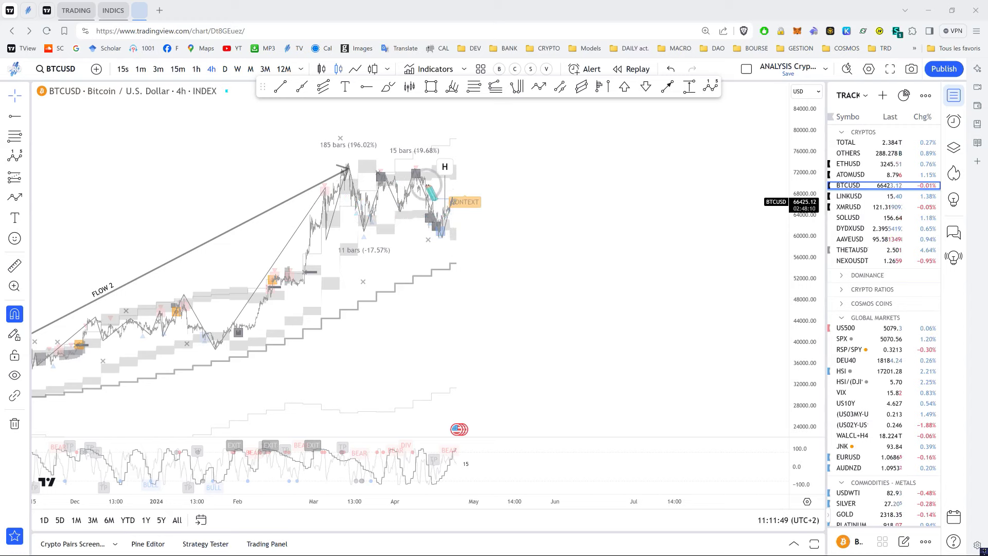
drag(96, 308, 136, 287)
drag(209, 249, 236, 238)
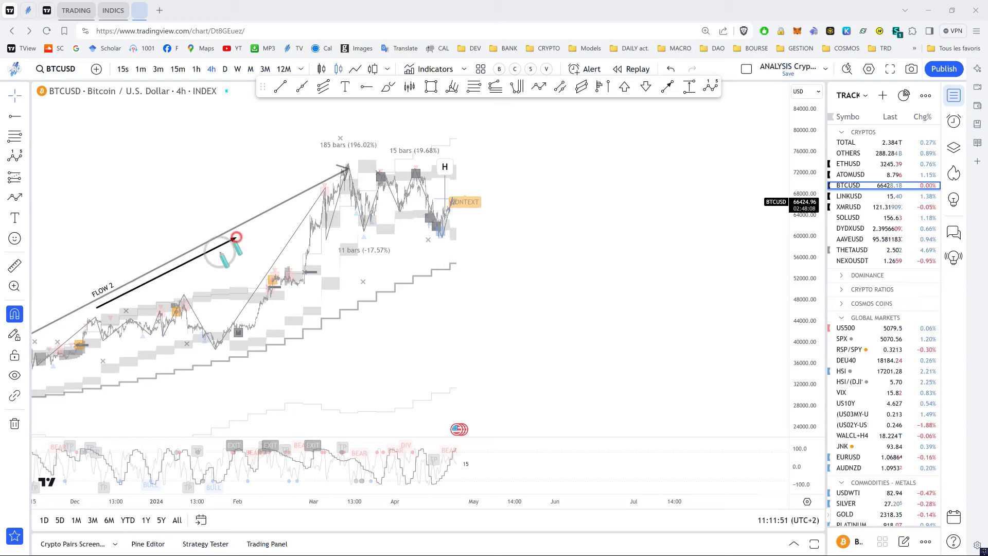
drag(90, 294, 146, 268)
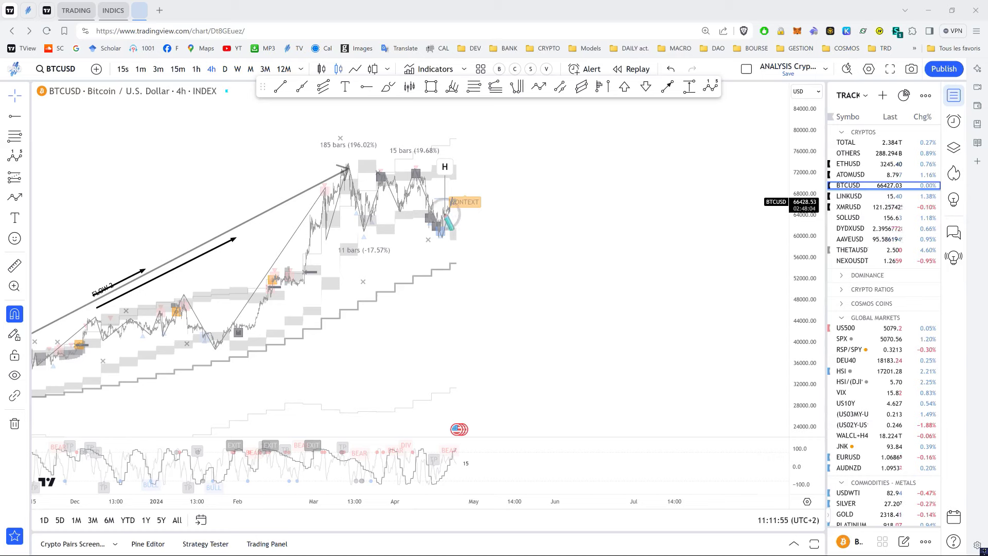
- Sketch possible BTCUSD moves down toward about 36000 and up toward 80000, and leave a rising arrow from about 31000 to 58000
drag(432, 405, 591, 315)
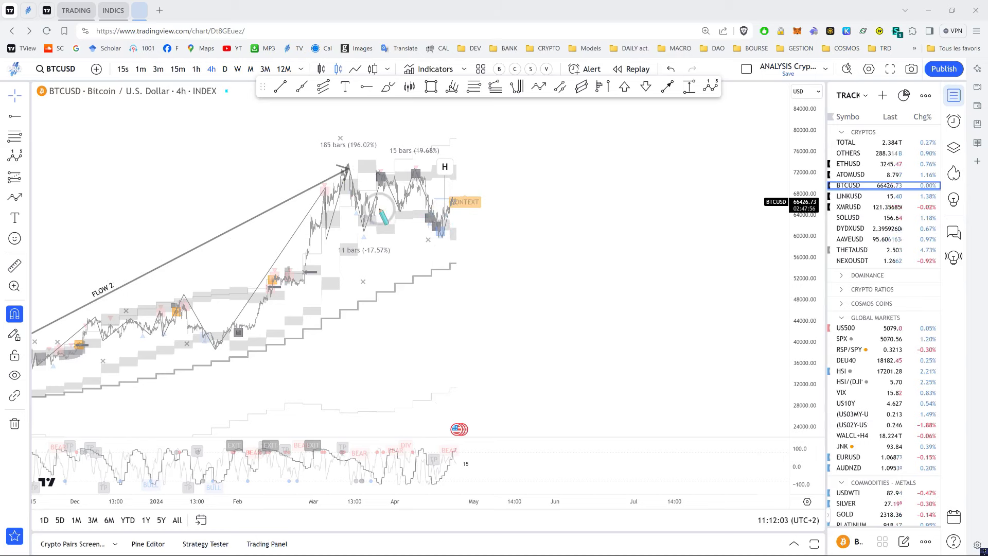
drag(457, 202, 500, 366)
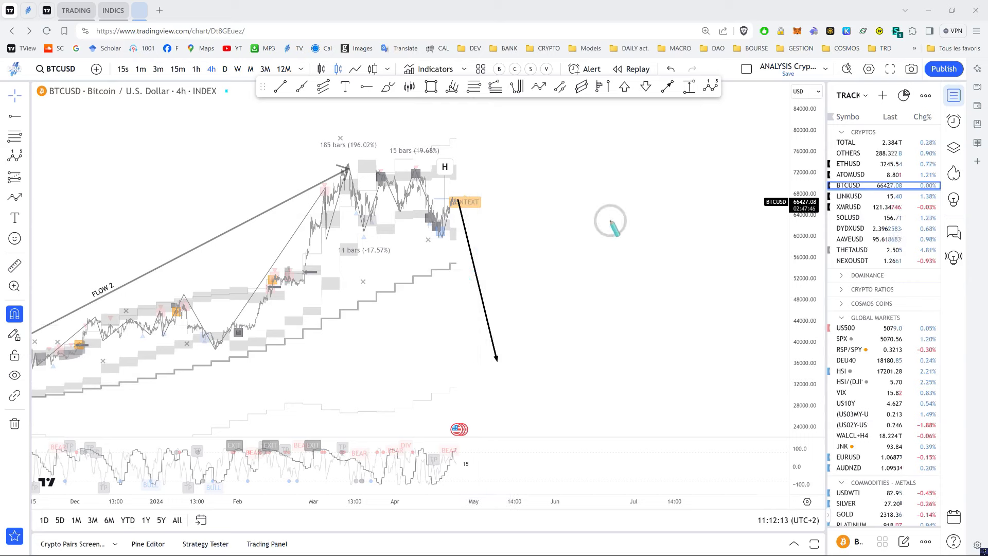
drag(446, 220, 486, 130)
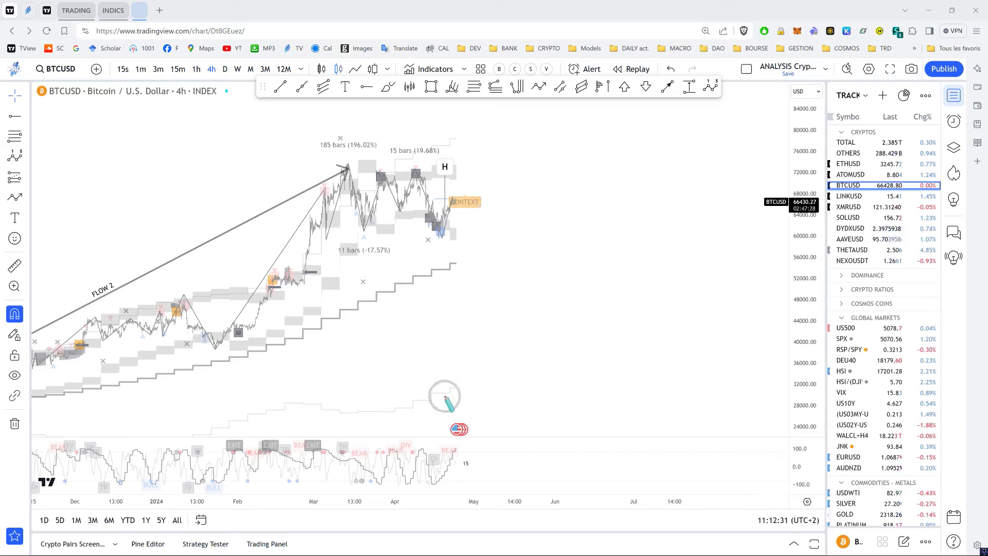
mouse_move(449, 391)
mouse_down()
mouse_move(620, 266)
mouse_move(605, 243)
mouse_up()
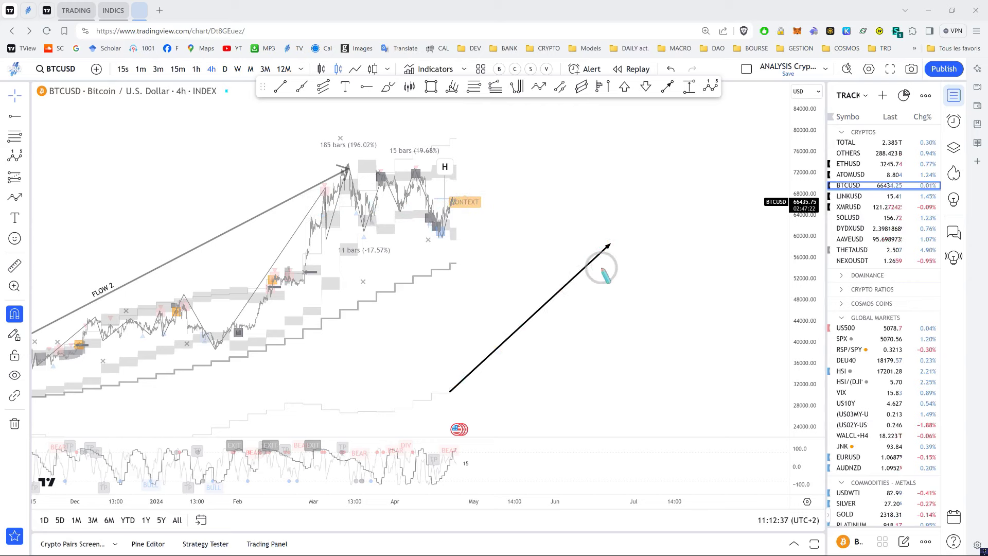
- Clear the BTCUSD arrow, and on ETHUSD sketch and undo a rise to about 3550, a drop to about 3050 and an arrow along SELL ENTRY
key(Escape)
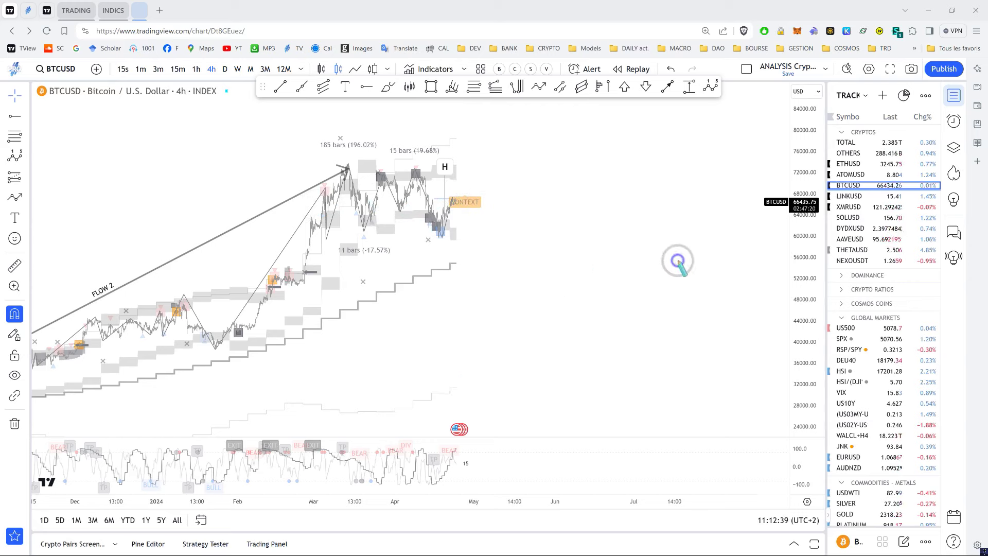
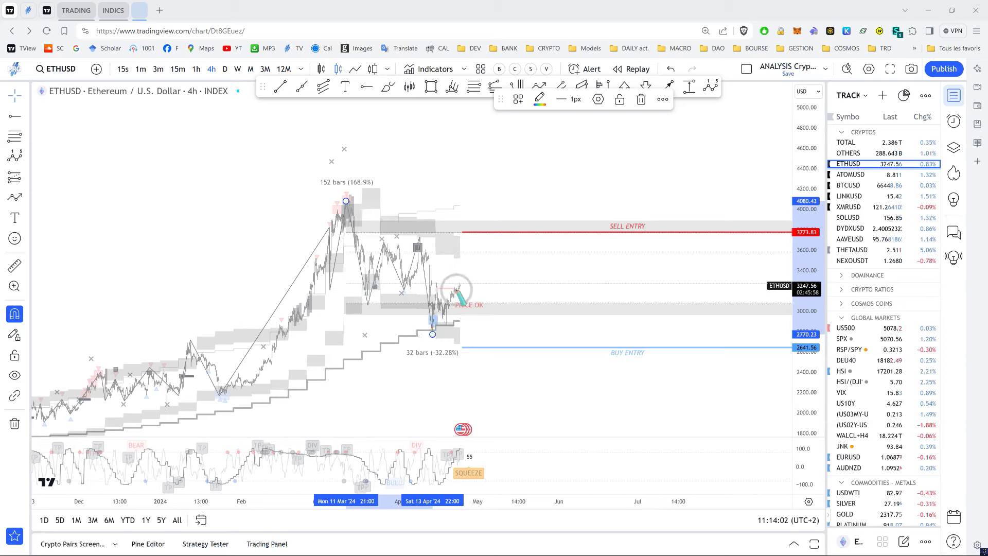
mouse_move(456, 292)
mouse_down()
mouse_move(484, 255)
mouse_move(506, 307)
mouse_up()
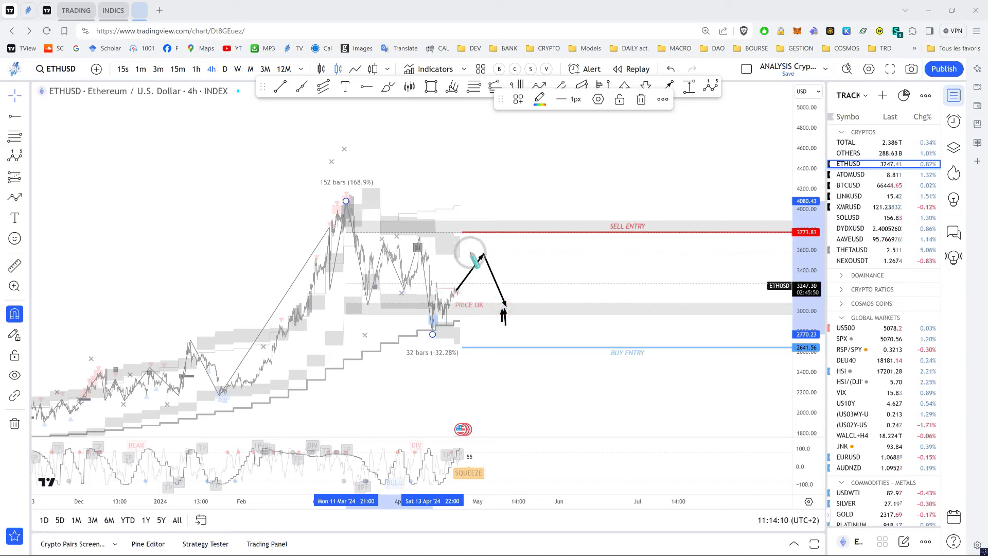
click(507, 307)
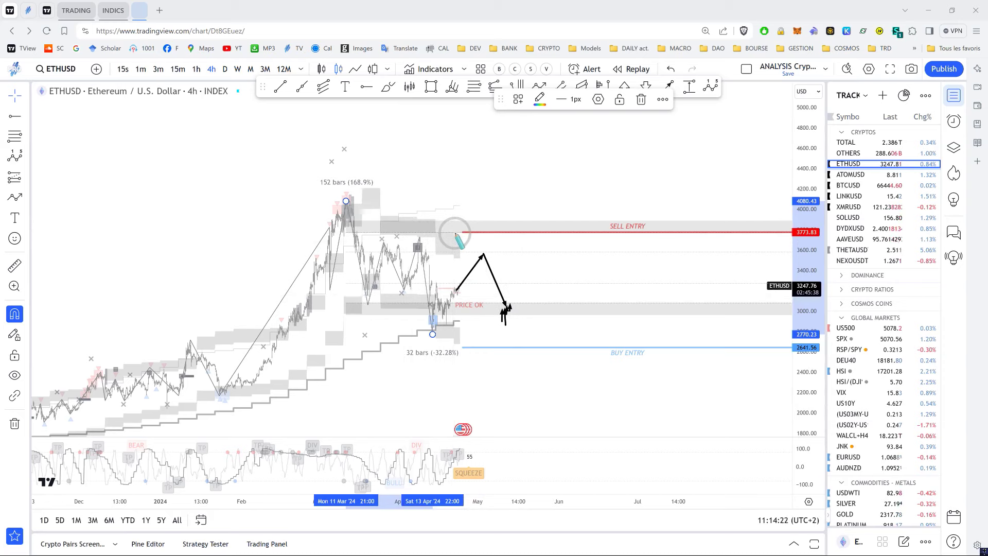
drag(455, 234, 484, 234)
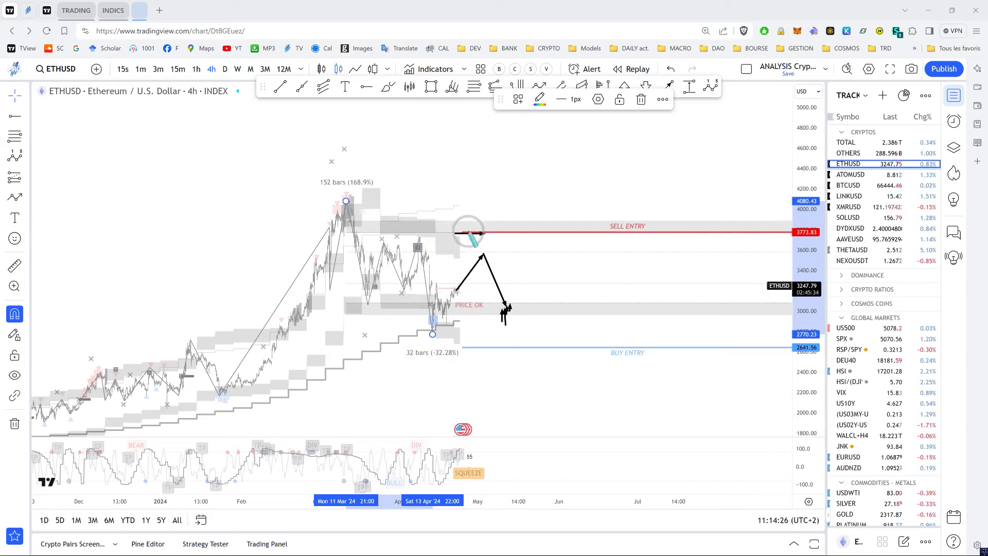
key(ctrl+z)
key(ctrl+z)
key(ctrl+z)
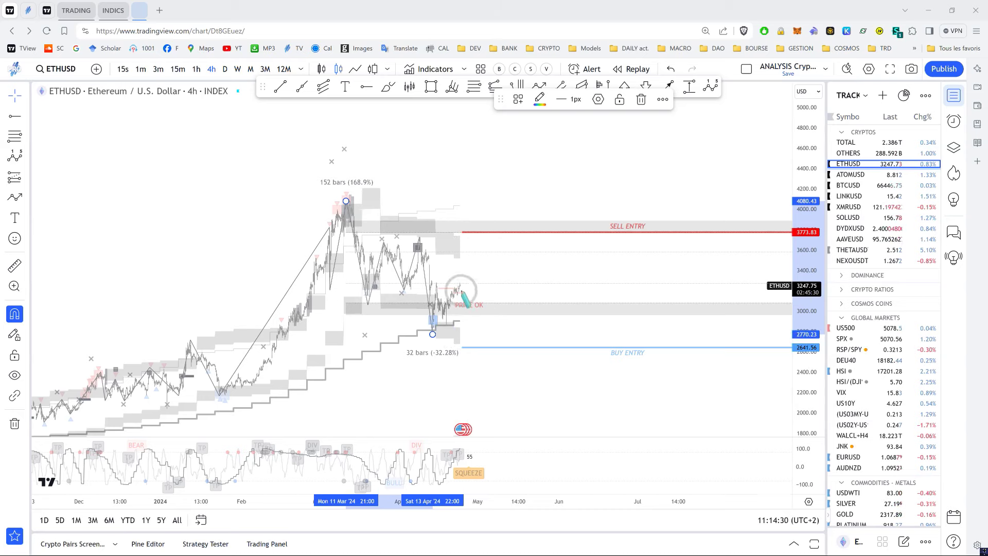
- Sketch an ETHUSD drop to the BUY ENTRY line and a matching oscillator fall, undo both, and deselect the range drawing
drag(462, 286, 462, 345)
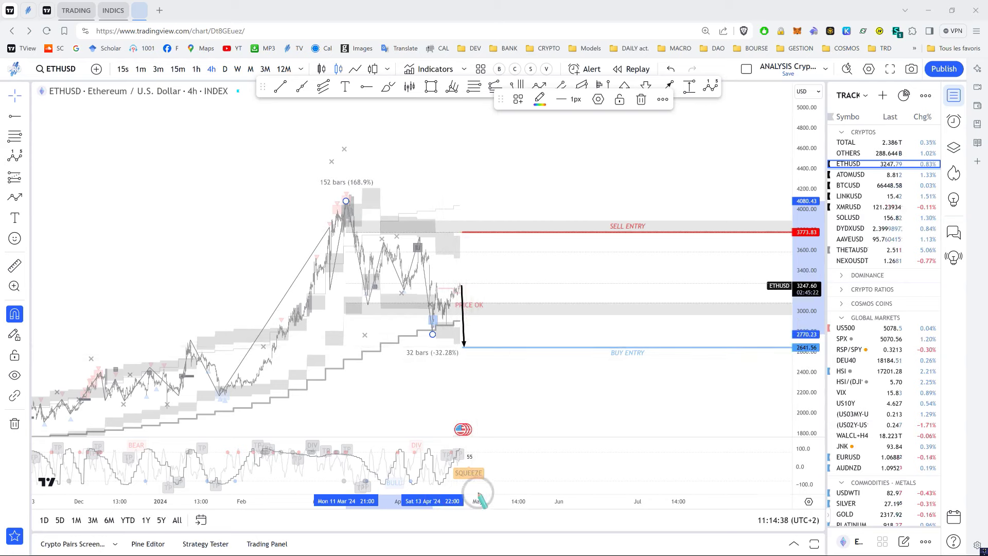
drag(462, 449, 476, 498)
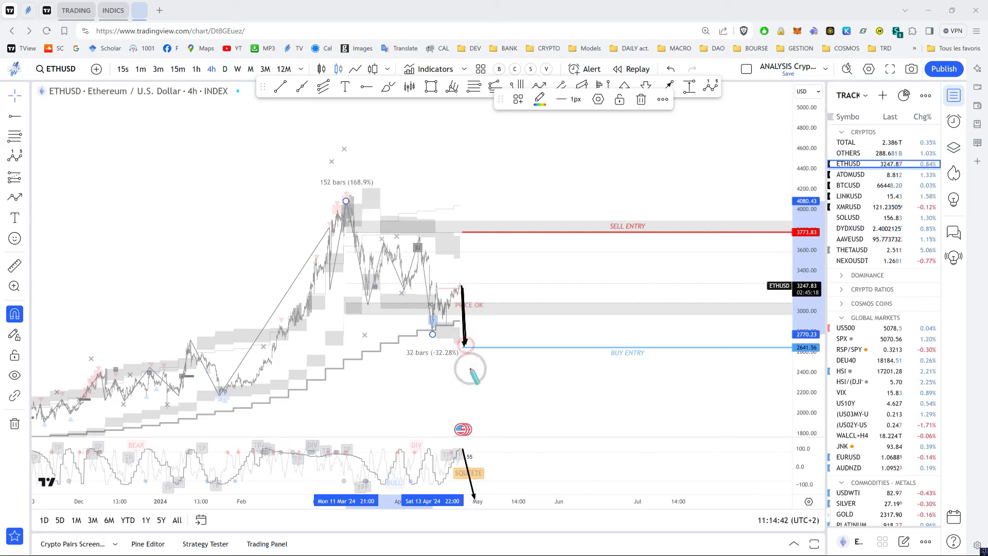
key(ctrl+z)
key(ctrl+z)
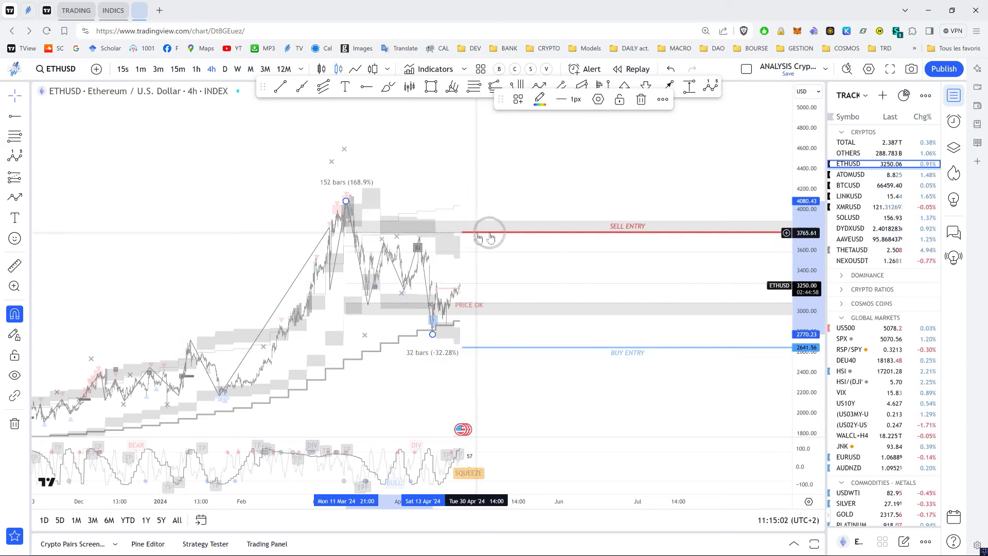
click(852, 227)
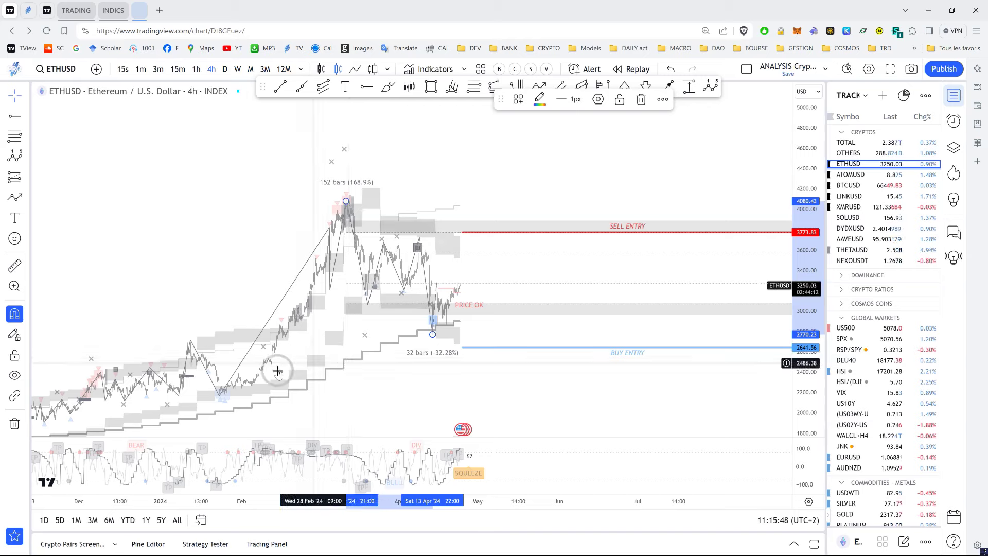
click(213, 290)
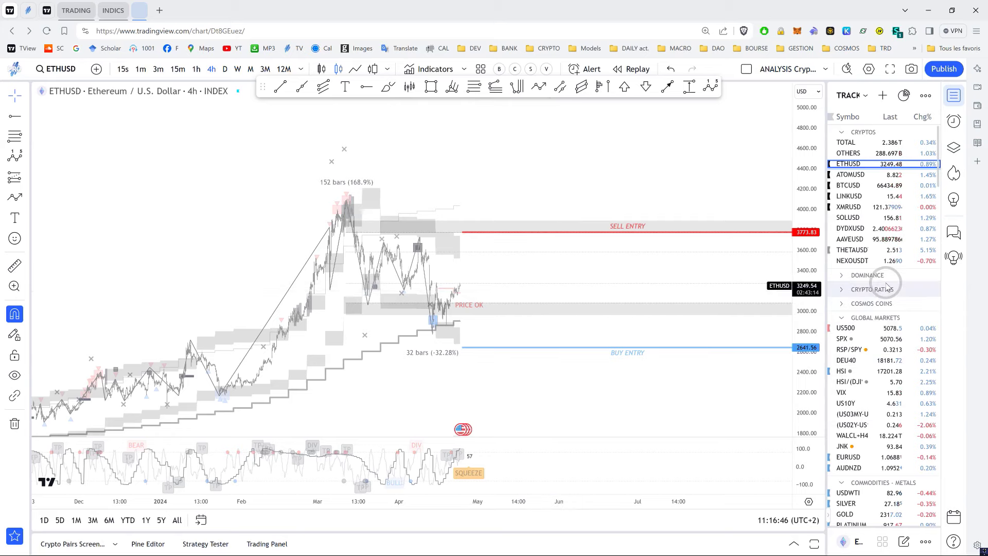
- Load the SILVER weekly chart, fit its price scale, and frame the price action from about 2018 onward
click(880, 503)
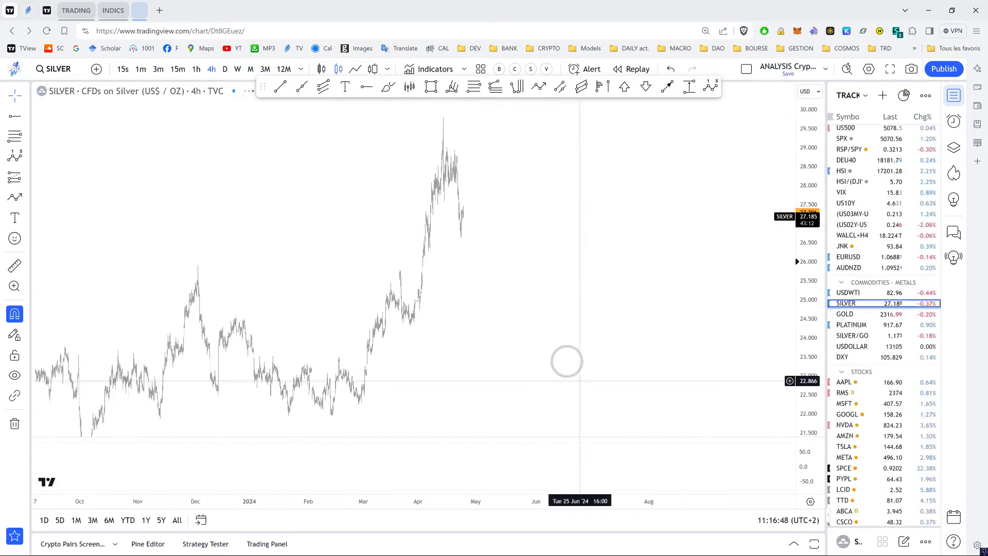
click(237, 68)
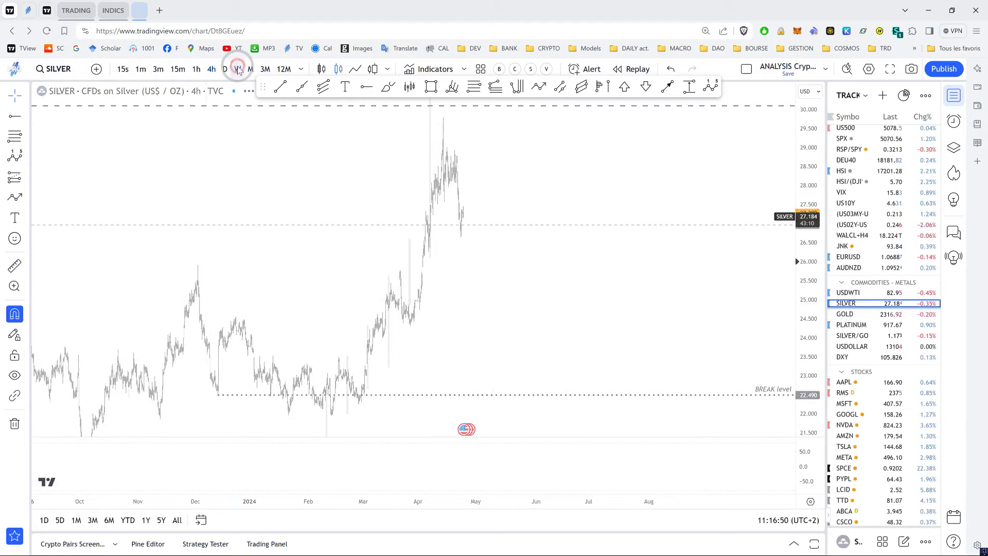
double_click(794, 199)
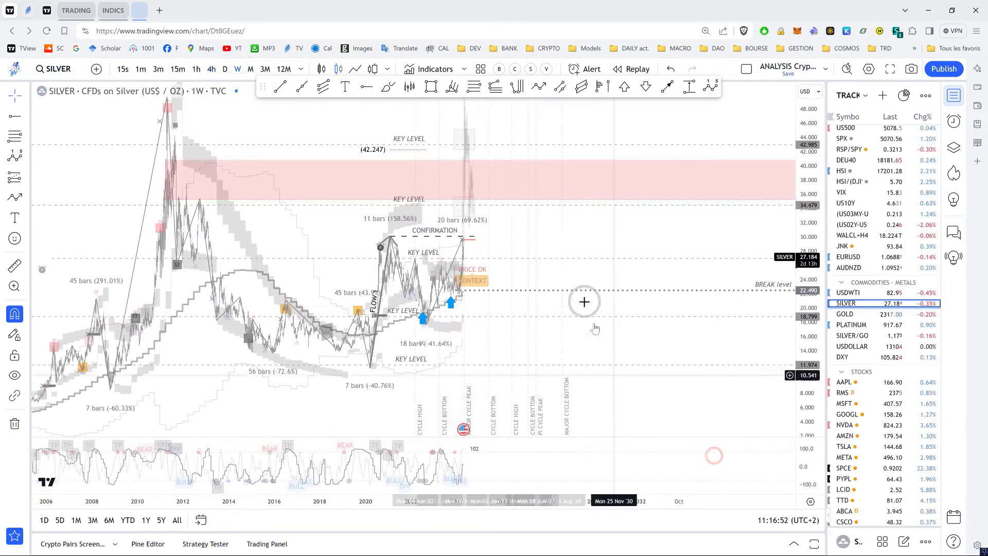
scroll(463, 242, up, 2)
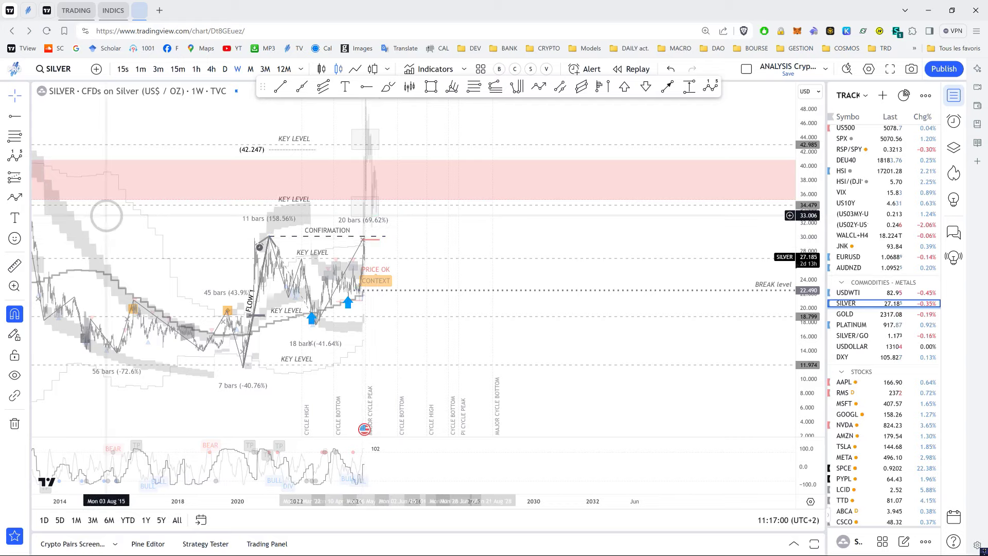
scroll(669, 334, up, 3)
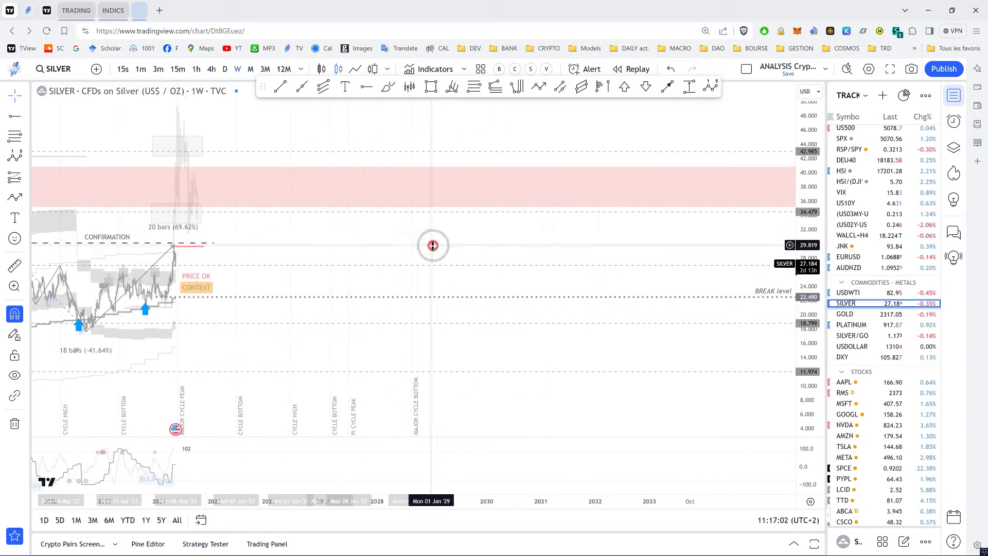
drag(430, 243, 682, 249)
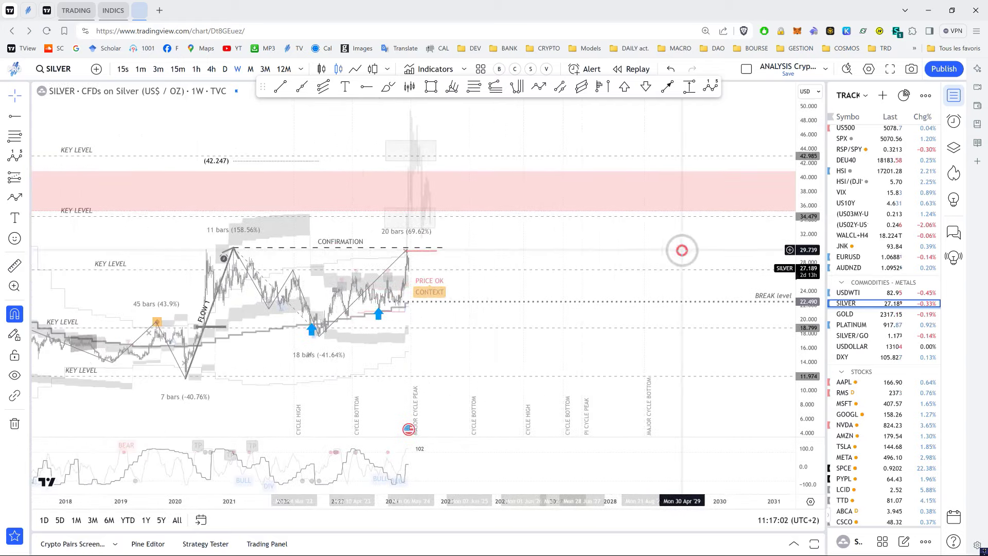
- Open the bookmarked xFLOW-trading-ENG.png guide in a new tab, consult it, and return to the SILVER chart
click(587, 48)
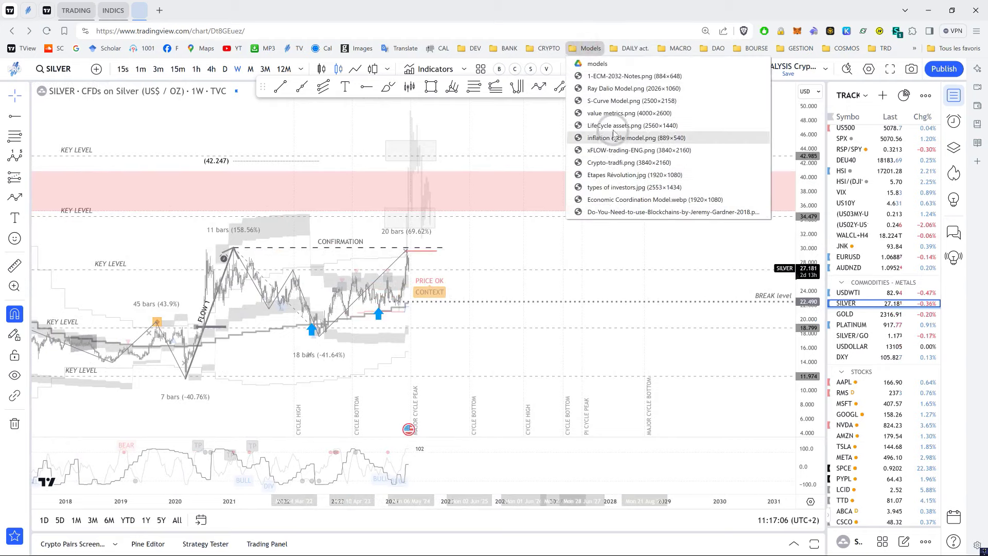
middle_click(617, 150)
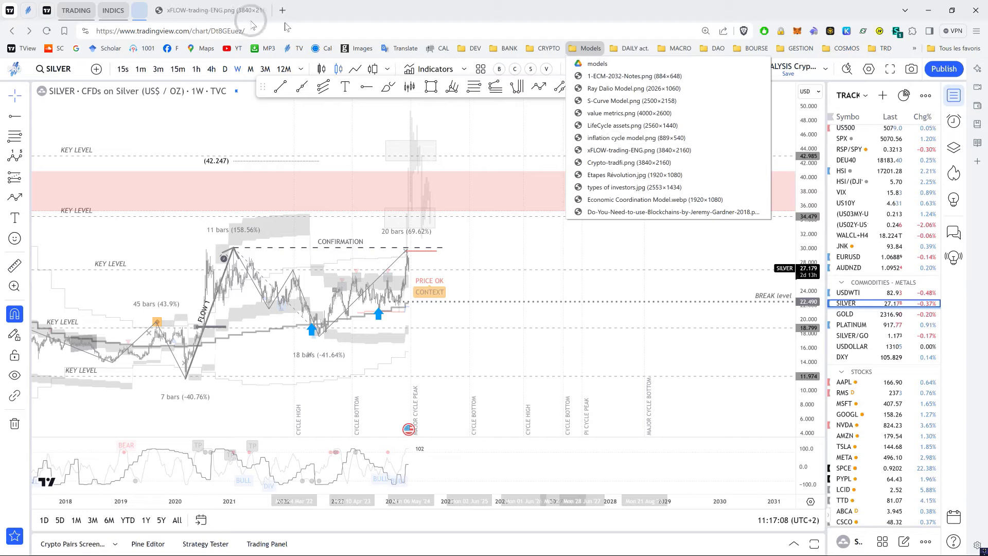
click(211, 10)
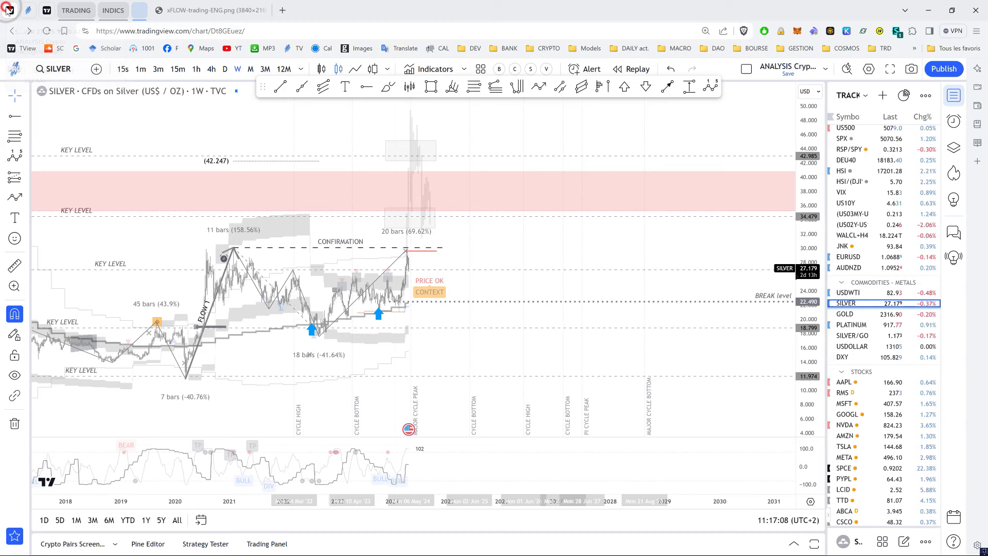
click(139, 10)
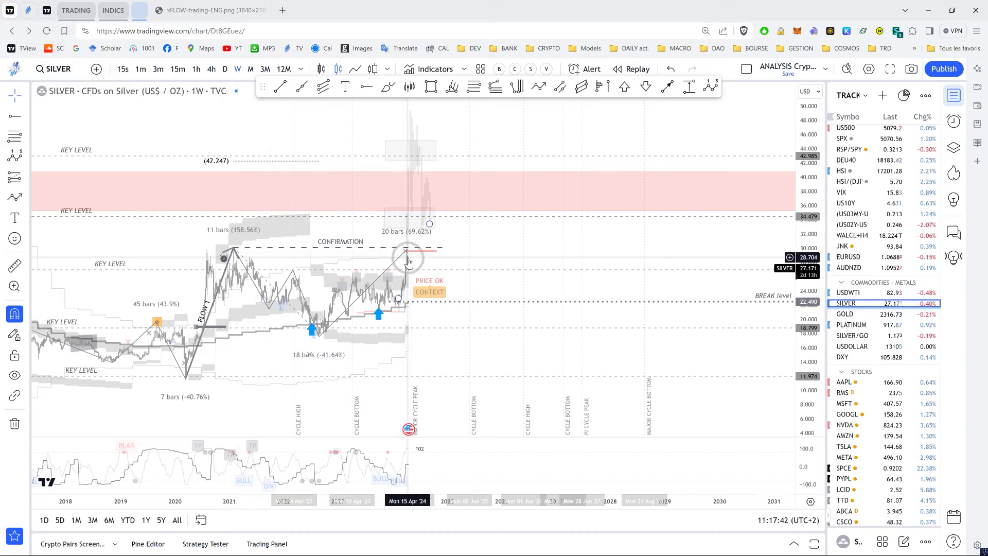
click(395, 330)
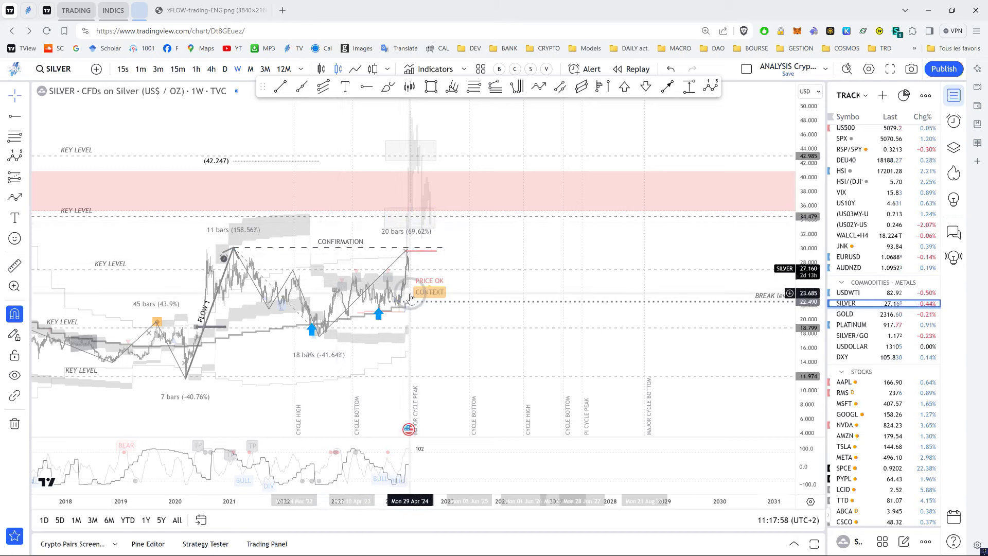
click(412, 162)
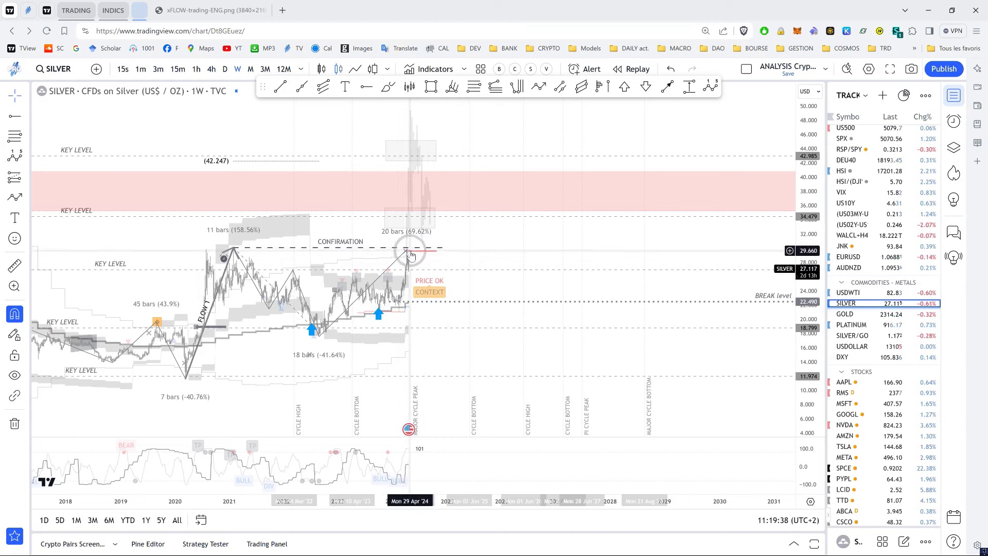
click(479, 250)
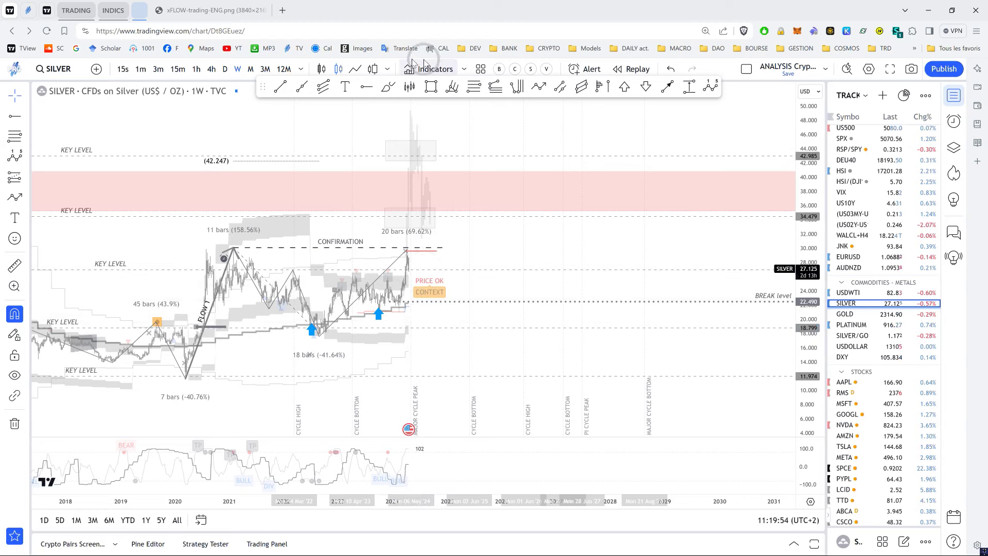
- Apply the indicator template with the timeframe table, draw downward arrows at SILVER's two blue entry markers to about 14.5 and 16.6, and compress the price scale
click(517, 87)
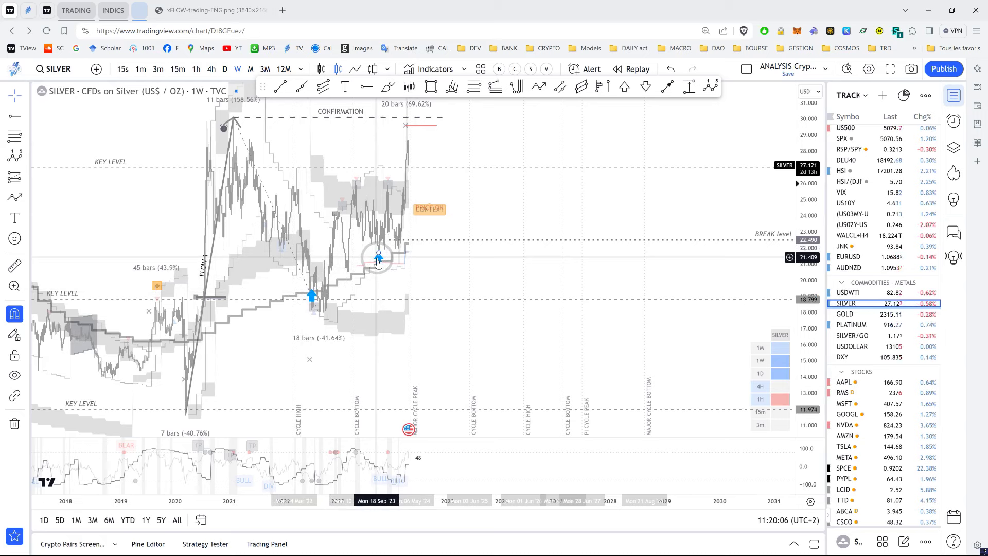
drag(316, 217, 315, 242)
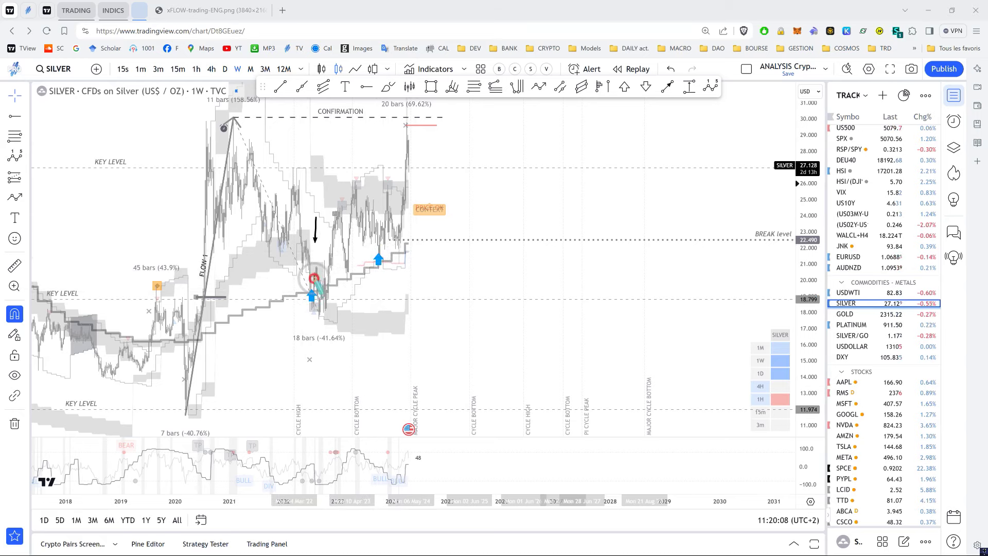
drag(314, 278, 310, 369)
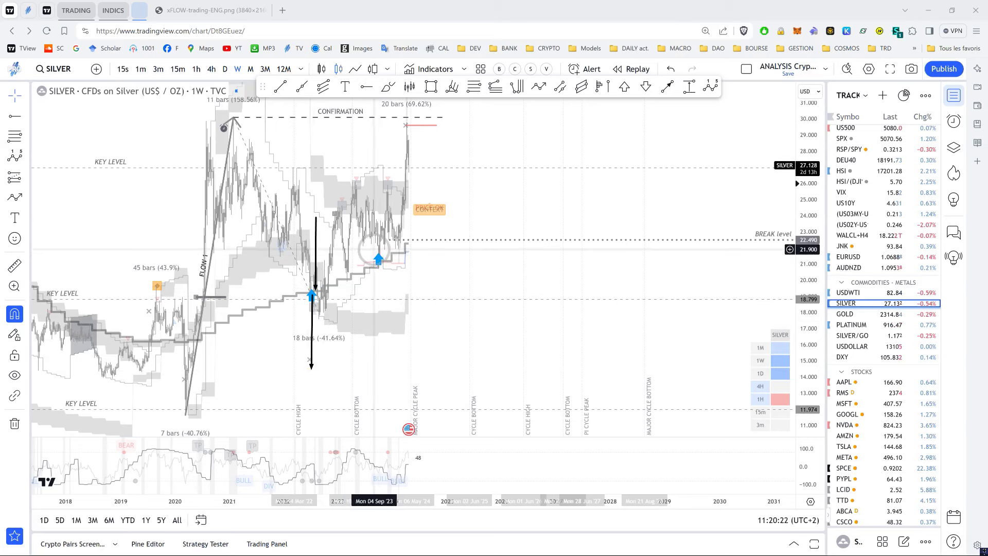
drag(379, 257, 379, 334)
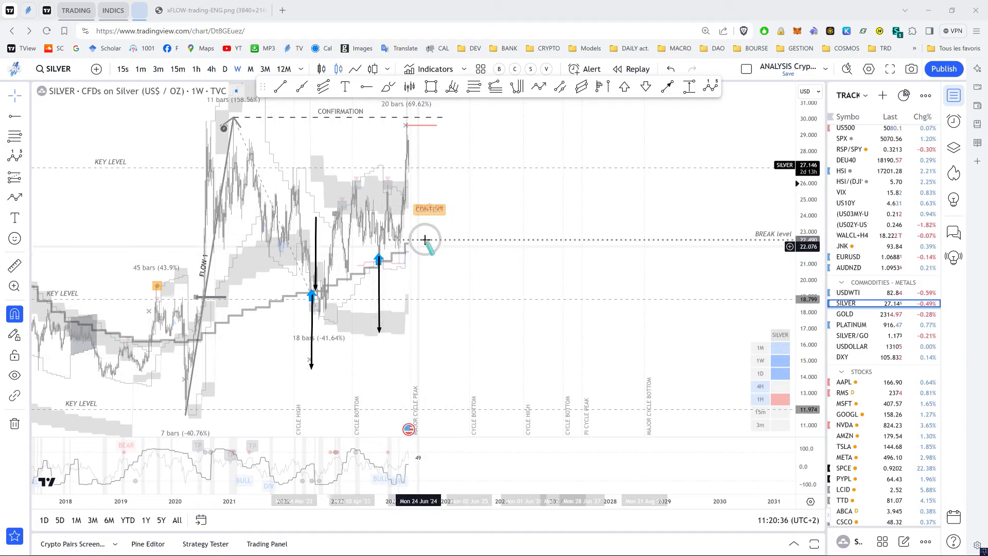
drag(807, 134, 567, 162)
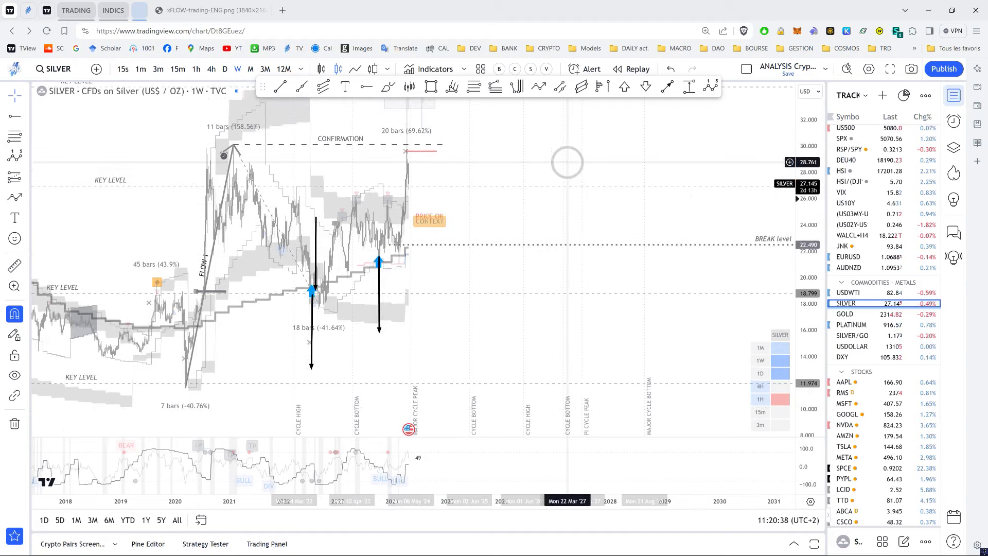